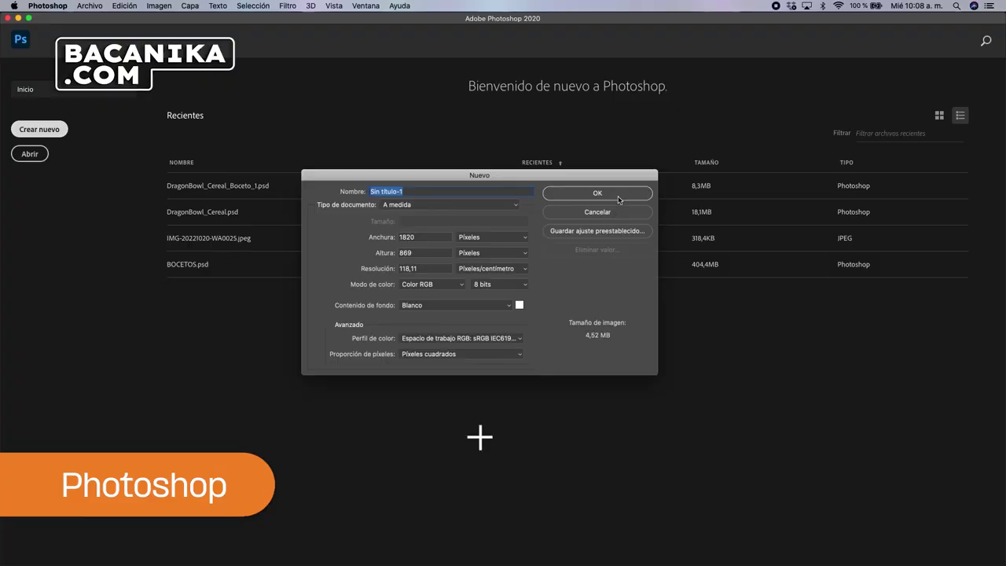
# Create a new document named DragonBowlZ-Lineas, 12 inches wide by 18 inches high, with a resolution of 300 pixels per centimetre
pyautogui.write('DragonBAow')
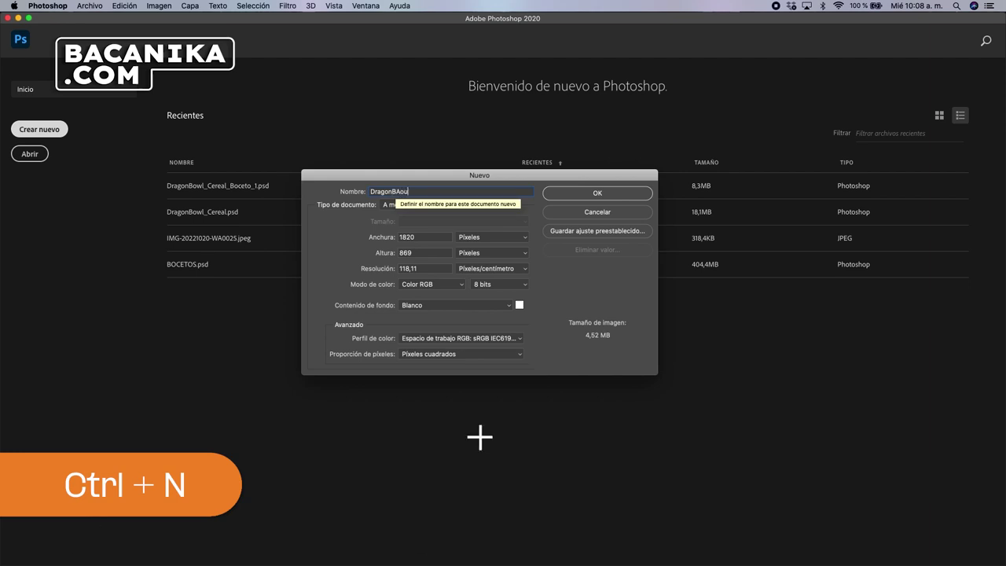
pyautogui.write('Z-Lineas')
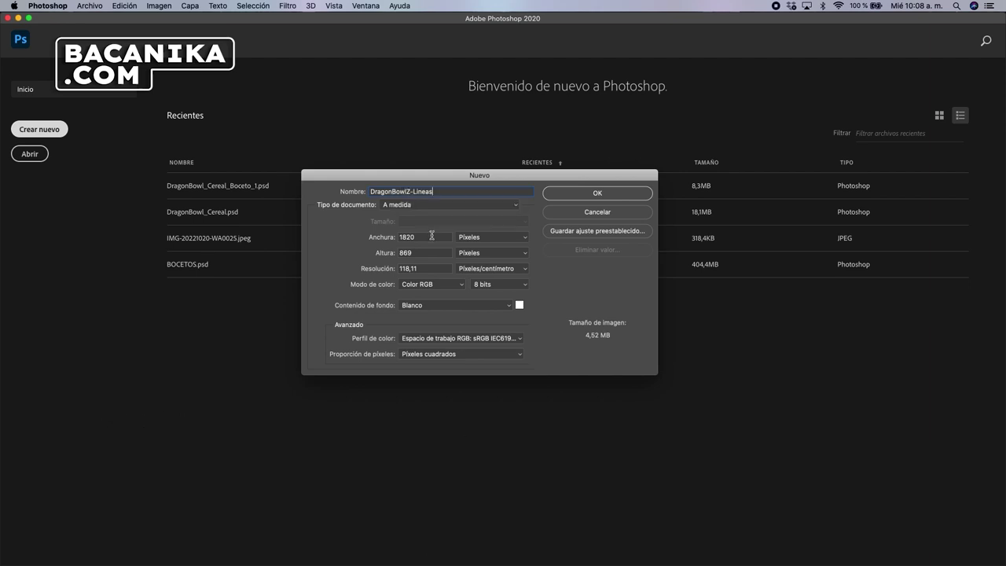
pyautogui.click(494, 241)
pyautogui.click(488, 246)
pyautogui.write('12')
pyautogui.doubleClick(421, 254)
pyautogui.write('18')
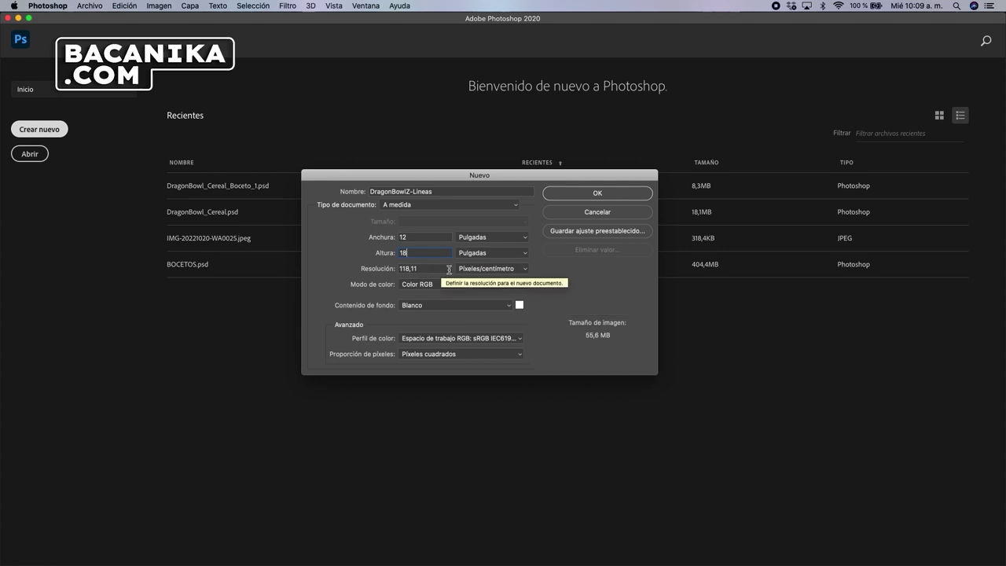
pyautogui.write('300')
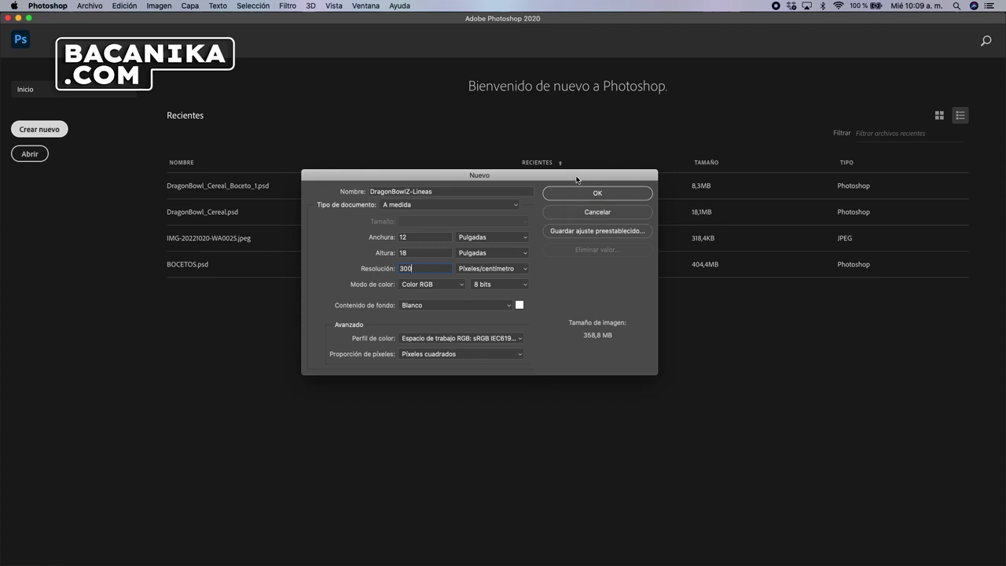
pyautogui.click(623, 202)
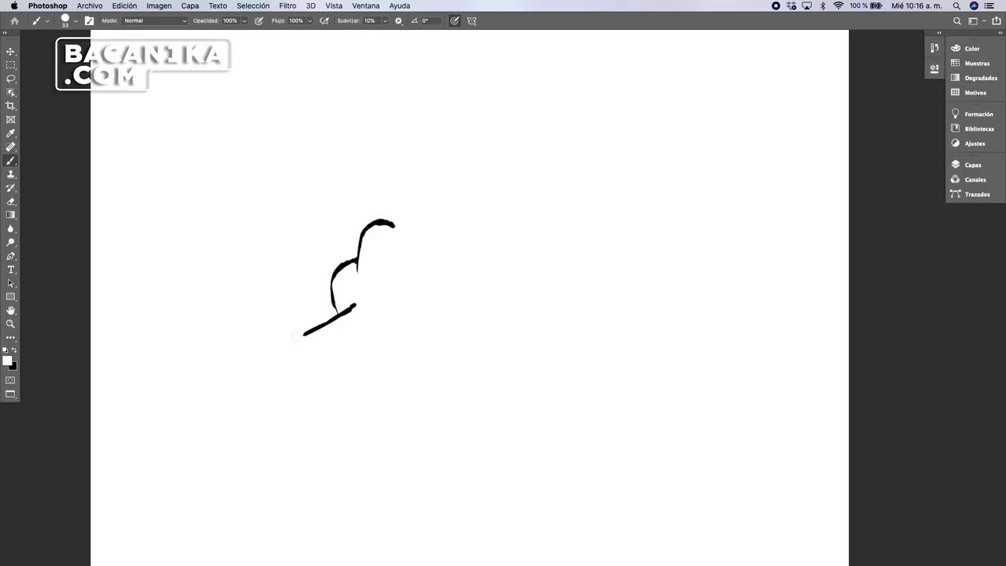
# Ink the dragon's snout and upper jaw line, the far eye and the contour over its brow with the black brush
pyautogui.moveTo(267, 340)
pyautogui.mouseDown()
pyautogui.moveTo(273, 385)
pyautogui.moveTo(266, 360)
pyautogui.moveTo(293, 403)
pyautogui.moveTo(347, 413)
pyautogui.moveTo(458, 357)
pyautogui.moveTo(512, 353)
pyautogui.moveTo(506, 339)
pyautogui.moveTo(528, 312)
pyautogui.mouseUp()
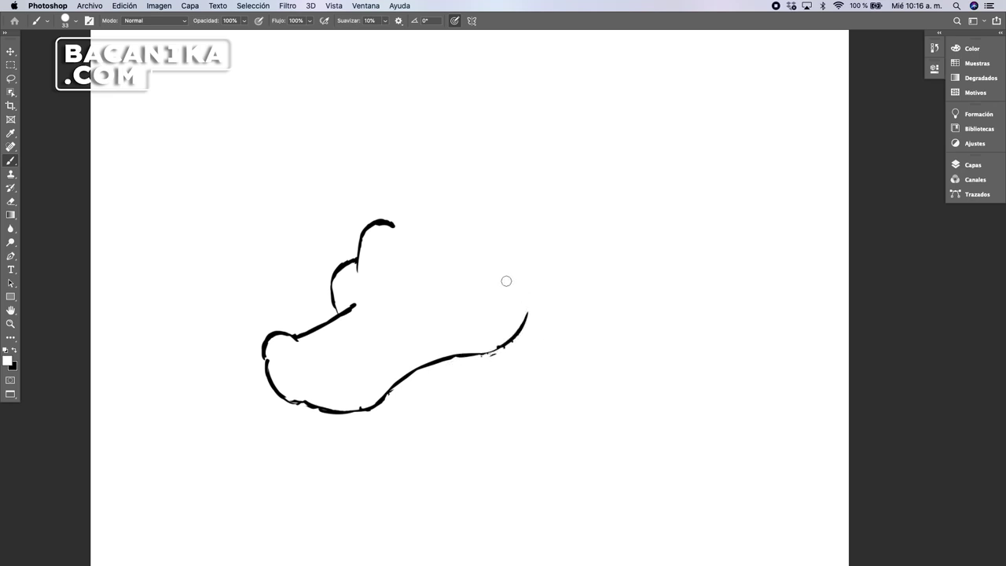
pyautogui.moveTo(338, 276)
pyautogui.mouseDown()
pyautogui.moveTo(381, 169)
pyautogui.moveTo(398, 183)
pyautogui.moveTo(383, 171)
pyautogui.moveTo(416, 160)
pyautogui.mouseUp()
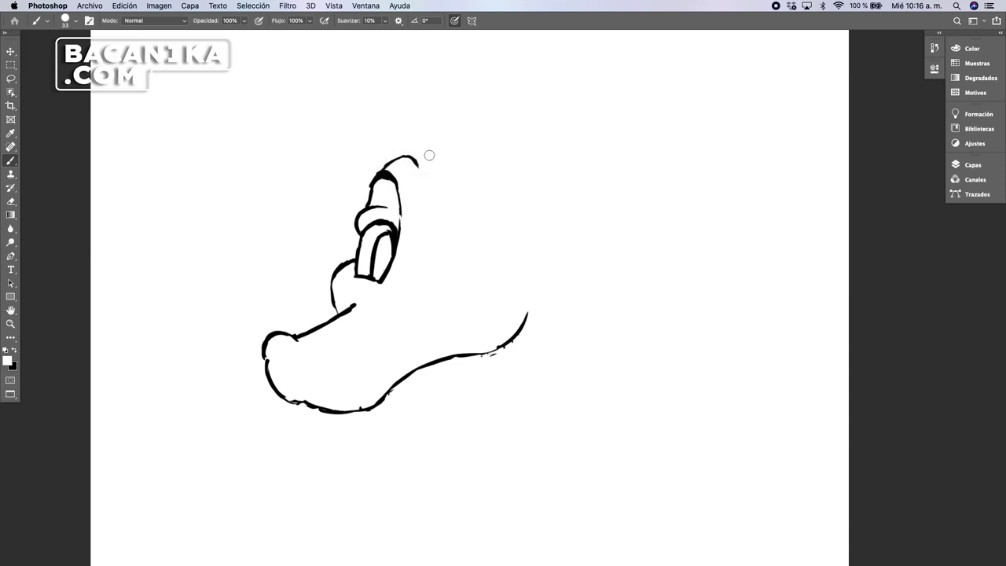
pyautogui.moveTo(410, 157); pyautogui.dragTo(463, 133)
# Ink the dragon's crest spikes, horns, near eye, nostrils and upper front teeth with black brush strokes
pyautogui.scroll(4, 539, 147)
pyautogui.hscroll(4, 539, 147)
pyautogui.moveTo(365, 208)
pyautogui.mouseDown()
pyautogui.moveTo(397, 164)
pyautogui.moveTo(419, 169)
pyautogui.moveTo(423, 232)
pyautogui.moveTo(397, 143)
pyautogui.moveTo(409, 117)
pyautogui.mouseUp()
pyautogui.moveTo(386, 158)
pyautogui.mouseDown()
pyautogui.moveTo(408, 119)
pyautogui.moveTo(429, 117)
pyautogui.moveTo(416, 161)
pyautogui.moveTo(375, 224)
pyautogui.mouseUp()
pyautogui.scroll(-3, 413, 213)
pyautogui.moveTo(374, 182); pyautogui.dragTo(397, 167)
pyautogui.moveTo(361, 211); pyautogui.dragTo(350, 228)
pyautogui.moveTo(375, 184); pyautogui.dragTo(357, 206)
pyautogui.moveTo(354, 224); pyautogui.dragTo(347, 230)
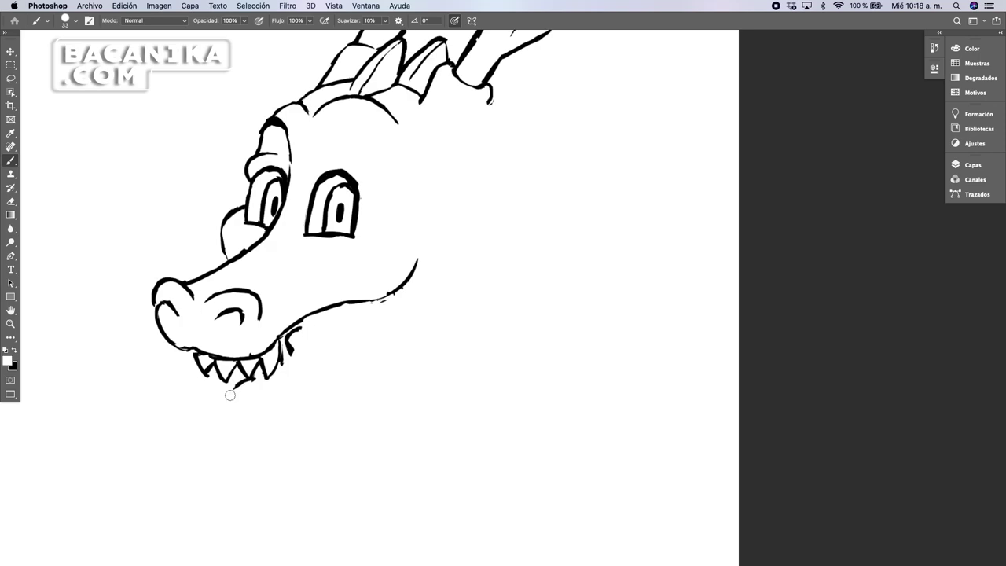
# Ink the dragon's tongue hanging out below the front teeth and extend its lines back into the open mouth
pyautogui.moveTo(238, 382); pyautogui.dragTo(222, 416)
pyautogui.press('x')
pyautogui.press('x')
pyautogui.moveTo(231, 424)
pyautogui.mouseDown()
pyautogui.moveTo(241, 395)
pyautogui.moveTo(242, 428)
pyautogui.moveTo(268, 403)
pyautogui.moveTo(317, 410)
pyautogui.mouseUp()
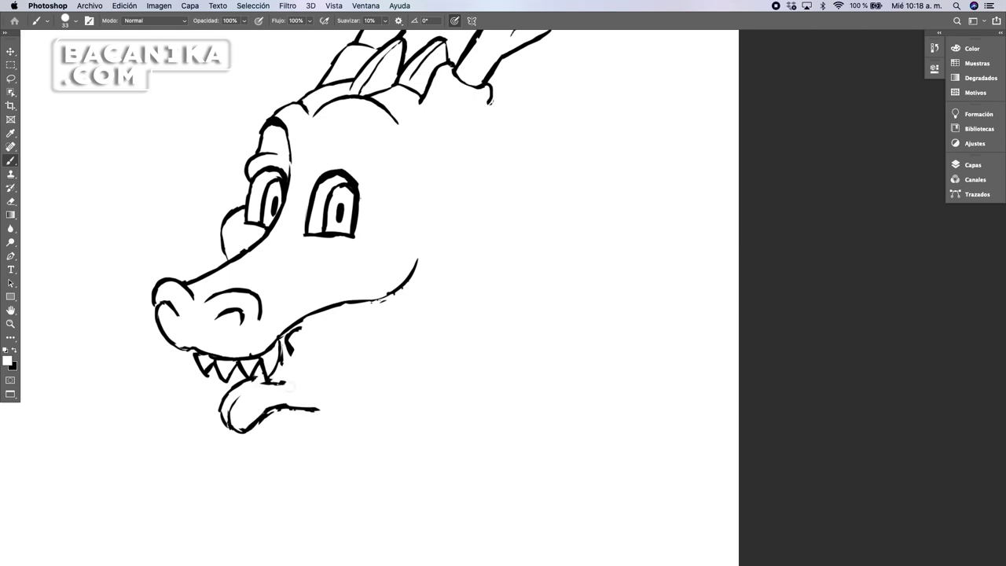
pyautogui.moveTo(281, 382)
pyautogui.mouseDown()
pyautogui.moveTo(304, 382)
pyautogui.moveTo(311, 370)
pyautogui.moveTo(302, 335)
pyautogui.moveTo(307, 346)
pyautogui.moveTo(318, 331)
pyautogui.mouseUp()
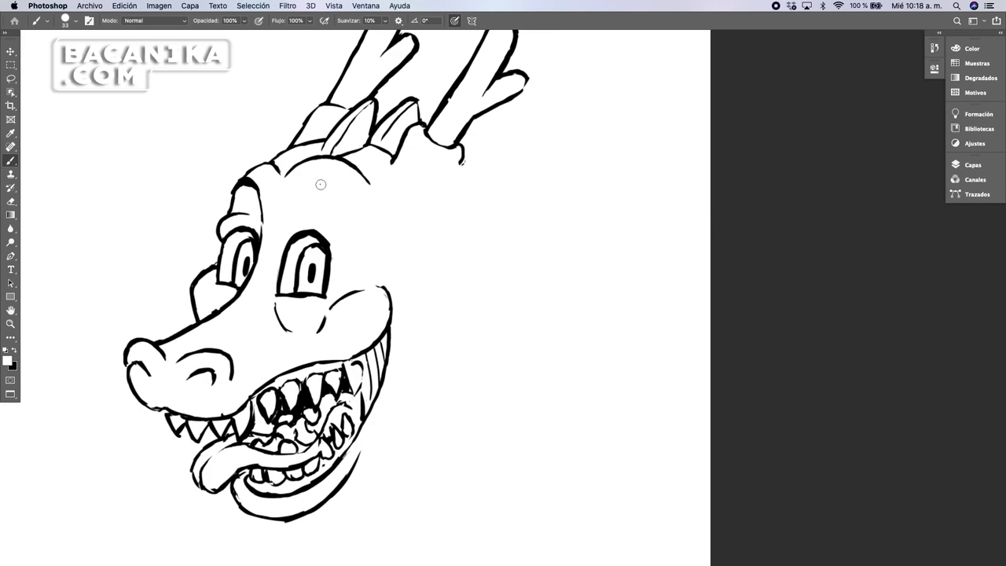
# Ink the thick eyebrow over the near eye, the snout's bridge line, the near horn's base and the first mane strokes behind it
pyautogui.moveTo(321, 184)
pyautogui.mouseDown()
pyautogui.moveTo(290, 216)
pyautogui.moveTo(314, 186)
pyautogui.moveTo(337, 193)
pyautogui.moveTo(350, 225)
pyautogui.mouseUp()
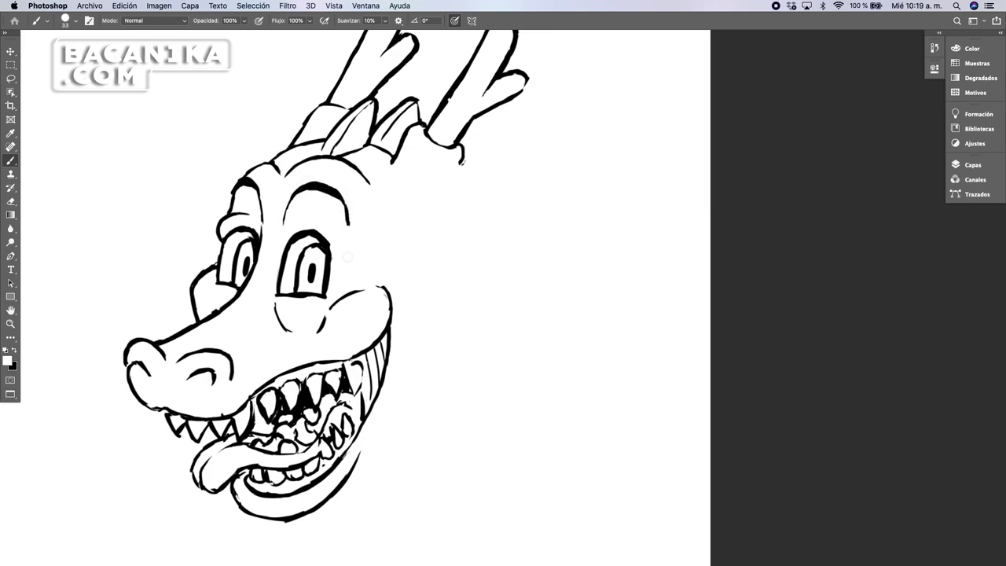
pyautogui.moveTo(282, 252); pyautogui.dragTo(286, 222)
pyautogui.moveTo(416, 249)
pyautogui.mouseDown()
pyautogui.moveTo(460, 171)
pyautogui.moveTo(449, 180)
pyautogui.mouseUp()
pyautogui.moveTo(468, 159); pyautogui.dragTo(412, 217)
pyautogui.moveTo(399, 151); pyautogui.dragTo(382, 180)
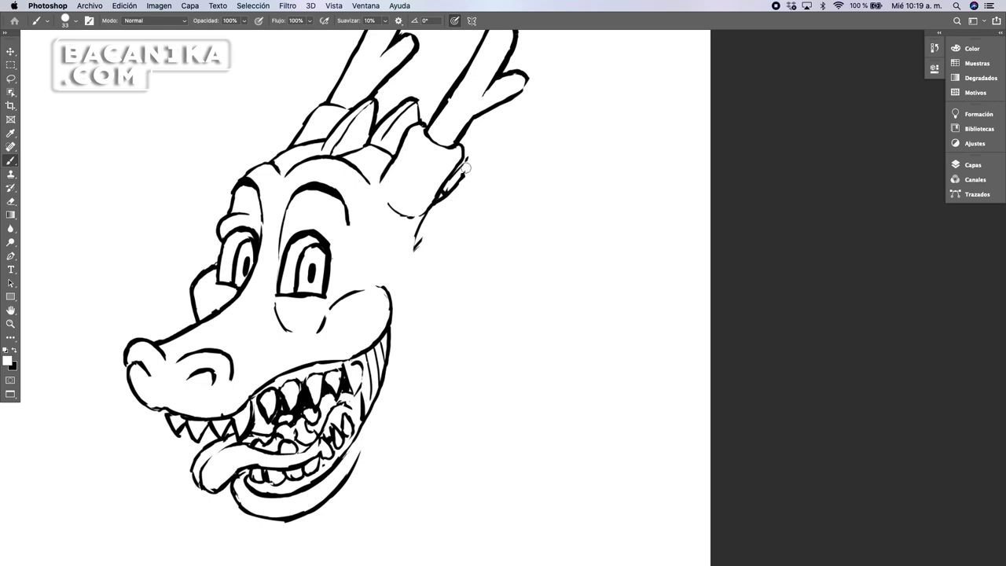
# Ink the pointed, leaf-shaped mane tufts fanning out behind the dragon's head and down toward the neck
pyautogui.moveTo(467, 152)
pyautogui.mouseDown()
pyautogui.moveTo(476, 143)
pyautogui.moveTo(465, 168)
pyautogui.moveTo(486, 179)
pyautogui.mouseUp()
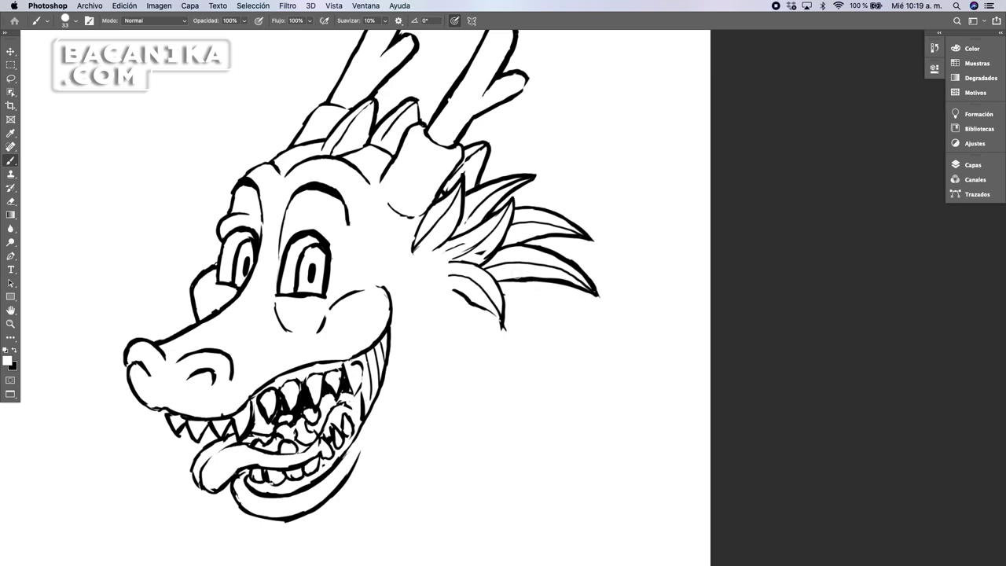
pyautogui.moveTo(533, 285)
pyautogui.mouseDown()
pyautogui.moveTo(567, 313)
pyautogui.moveTo(574, 341)
pyautogui.mouseUp()
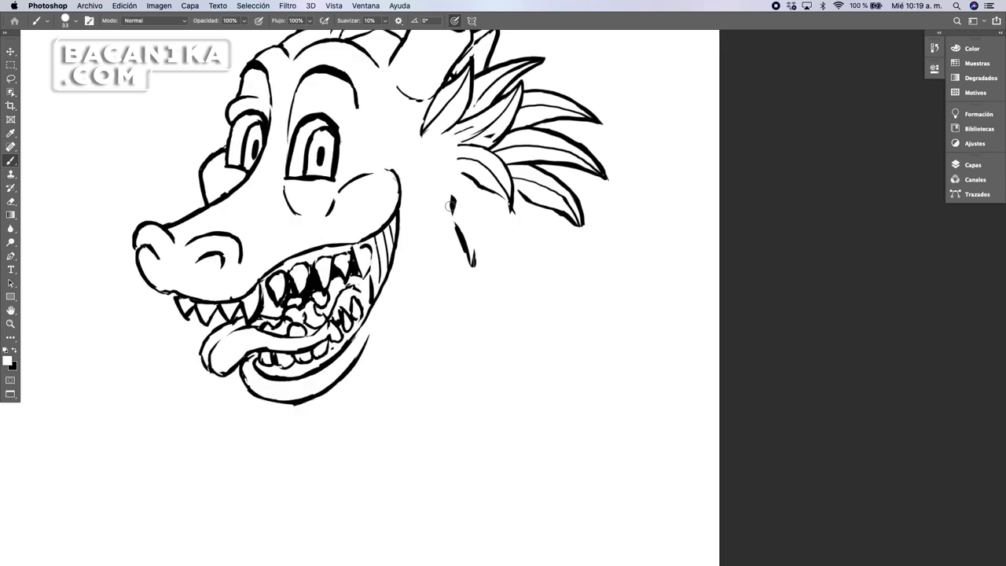
pyautogui.moveTo(452, 198)
pyautogui.mouseDown()
pyautogui.moveTo(470, 259)
pyautogui.moveTo(485, 217)
pyautogui.moveTo(479, 180)
pyautogui.mouseUp()
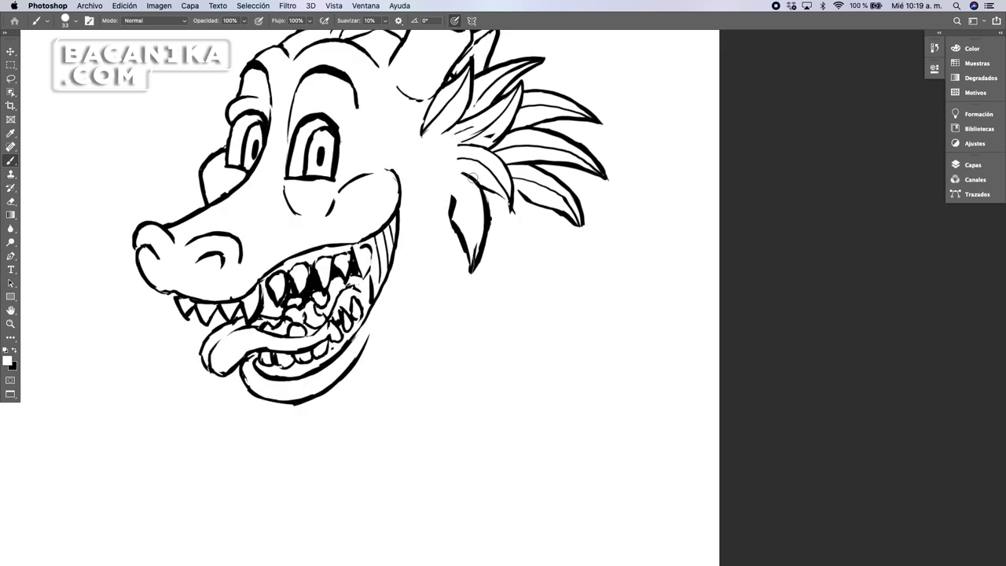
pyautogui.moveTo(486, 226); pyautogui.dragTo(503, 269)
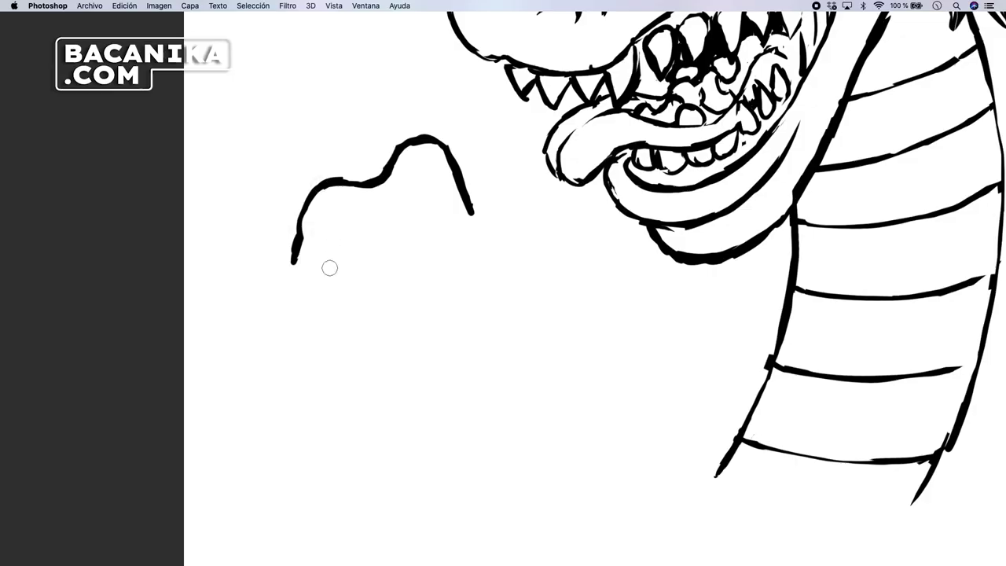
# Ink the dragon's hand gripping the spoon handle beside the mouth, along with the outlines of its wrist and forearm
pyautogui.moveTo(321, 253)
pyautogui.mouseDown()
pyautogui.moveTo(240, 280)
pyautogui.moveTo(238, 300)
pyautogui.moveTo(281, 307)
pyautogui.moveTo(331, 288)
pyautogui.moveTo(339, 305)
pyautogui.moveTo(324, 310)
pyautogui.moveTo(301, 295)
pyautogui.moveTo(337, 346)
pyautogui.mouseUp()
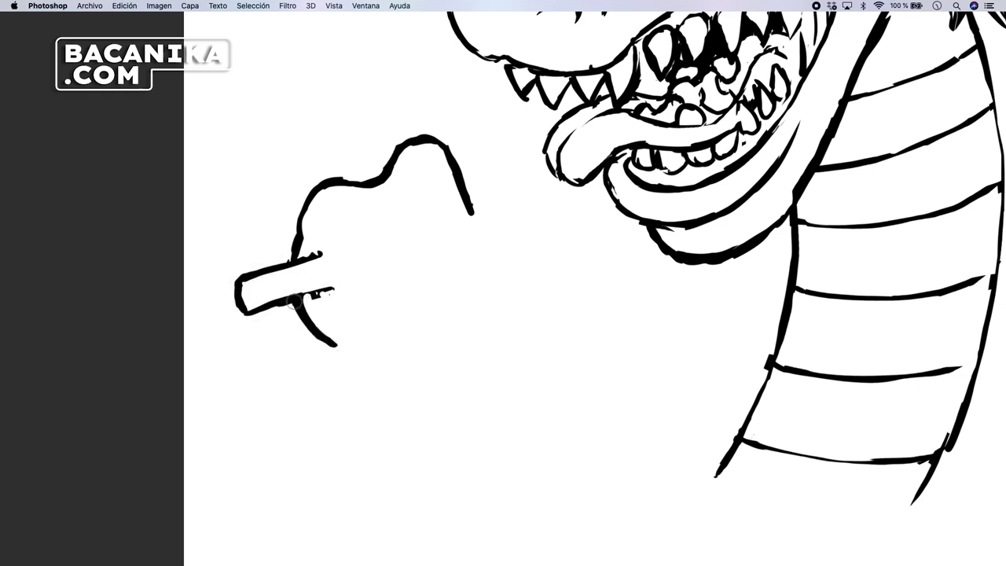
pyautogui.scroll(-5, 366, 359)
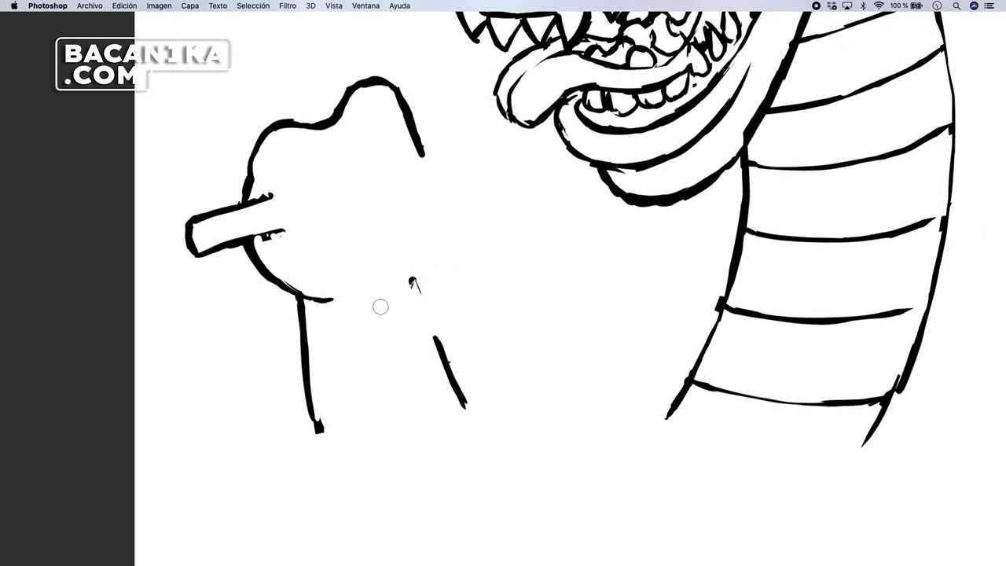
pyautogui.moveTo(423, 271)
pyautogui.mouseDown()
pyautogui.moveTo(373, 300)
pyautogui.moveTo(338, 285)
pyautogui.moveTo(449, 261)
pyautogui.mouseUp()
pyautogui.moveTo(448, 260)
pyautogui.mouseDown()
pyautogui.moveTo(423, 271)
pyautogui.moveTo(448, 208)
pyautogui.moveTo(437, 183)
pyautogui.moveTo(489, 220)
pyautogui.mouseUp()
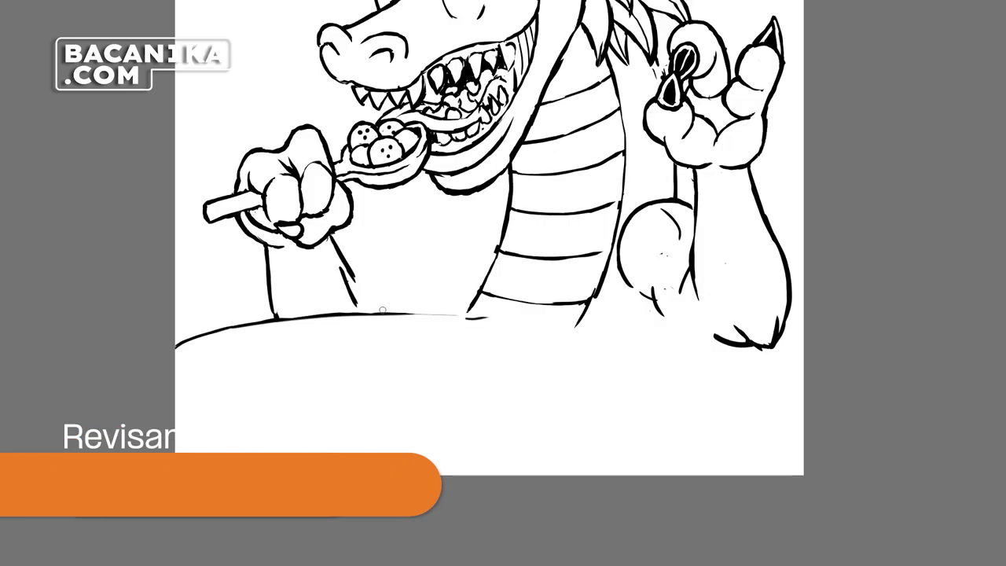
# Ink the cereal bowl's elliptical rim below the dragon and decorate the band under it with a zigzag pattern
pyautogui.moveTo(409, 314)
pyautogui.mouseDown()
pyautogui.moveTo(607, 330)
pyautogui.moveTo(552, 326)
pyautogui.moveTo(703, 348)
pyautogui.mouseUp()
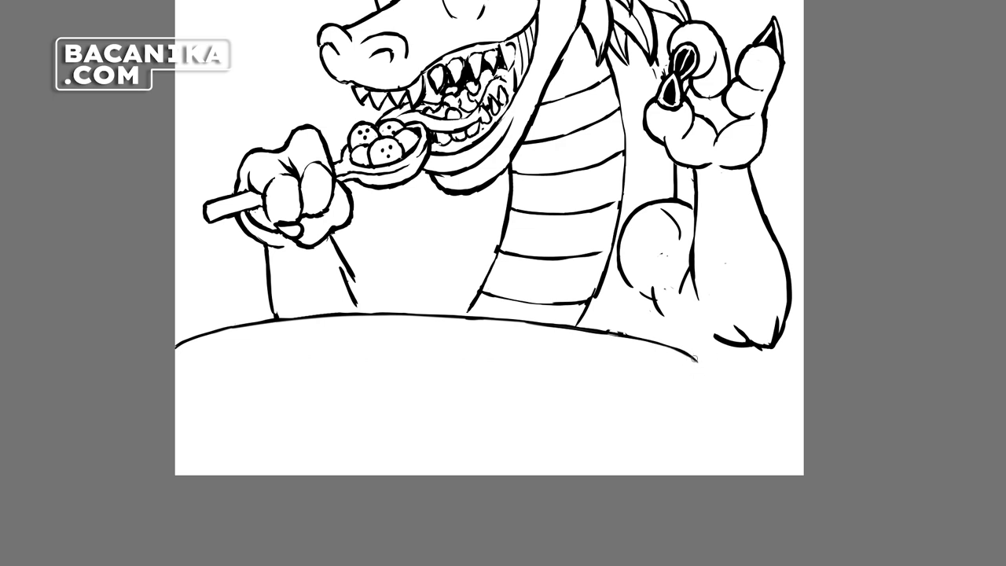
pyautogui.moveTo(692, 376)
pyautogui.mouseDown()
pyautogui.moveTo(333, 399)
pyautogui.moveTo(236, 385)
pyautogui.moveTo(168, 356)
pyautogui.moveTo(210, 378)
pyautogui.moveTo(178, 371)
pyautogui.moveTo(184, 390)
pyautogui.moveTo(241, 412)
pyautogui.moveTo(421, 433)
pyautogui.mouseUp()
pyautogui.moveTo(366, 403); pyautogui.dragTo(419, 406)
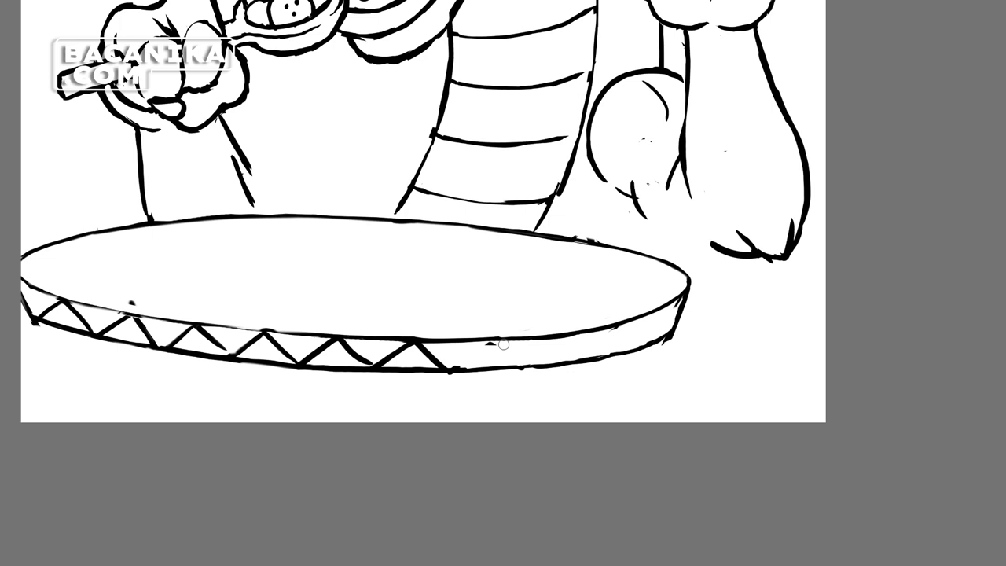
pyautogui.moveTo(492, 344)
pyautogui.mouseDown()
pyautogui.moveTo(456, 370)
pyautogui.moveTo(491, 342)
pyautogui.mouseUp()
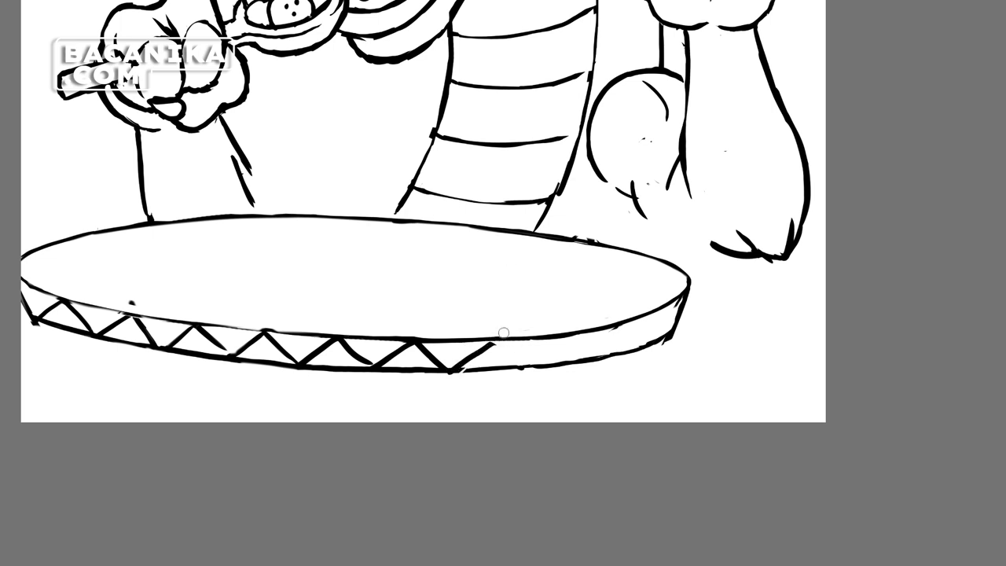
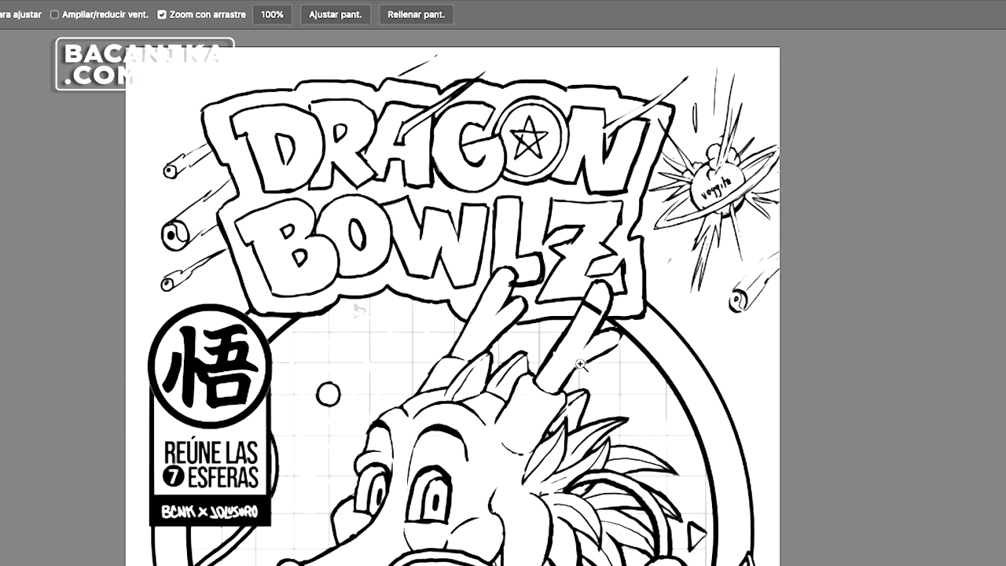
# Examine the complete line art, covering the Dragon Bowl Z title, the Reúne las 7 esferas badge, the dragon, the bowl and the speech cloud
pyautogui.moveTo(570, 403); pyautogui.dragTo(551, 390)
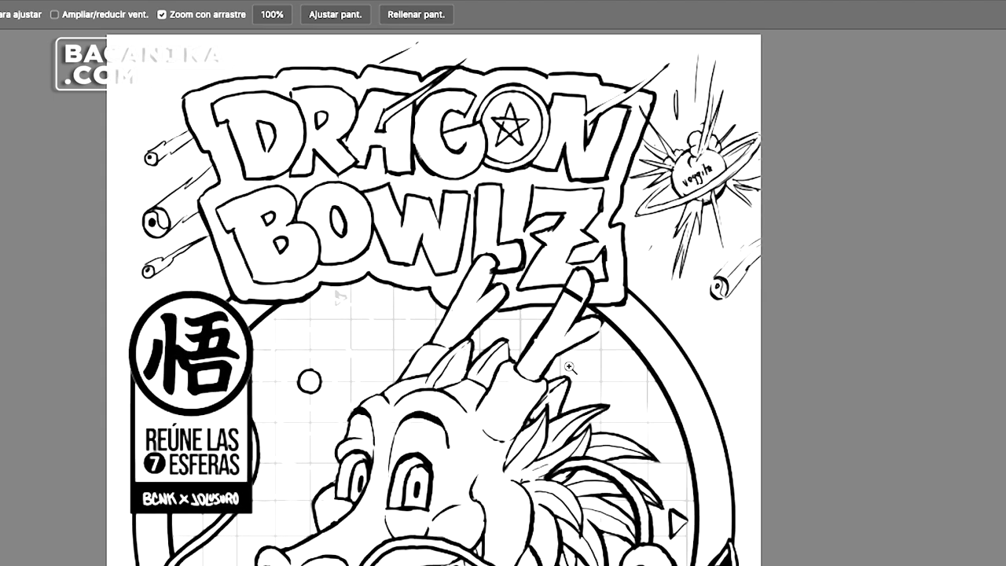
pyautogui.moveTo(588, 400); pyautogui.dragTo(586, 319)
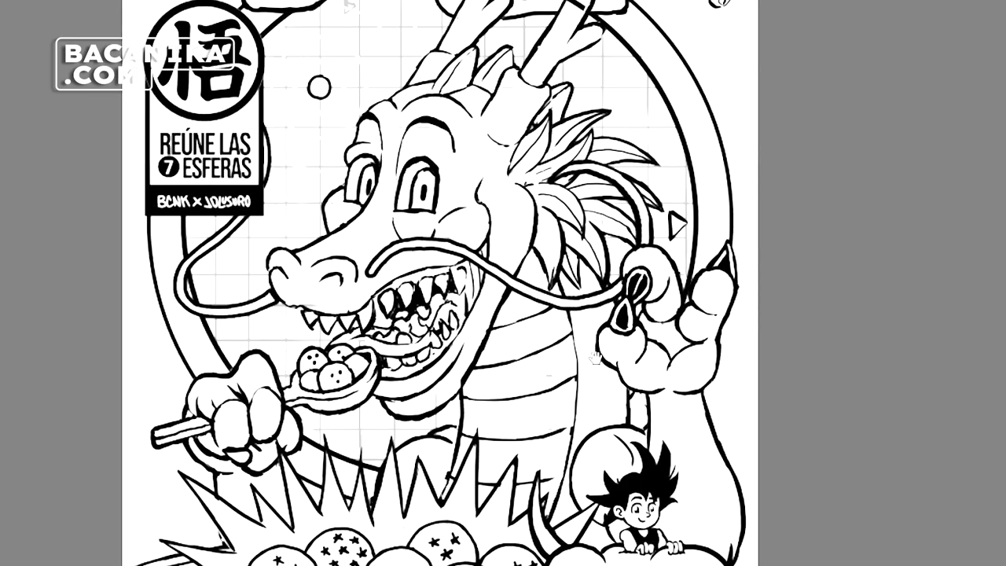
pyautogui.moveTo(609, 202); pyautogui.dragTo(604, 246)
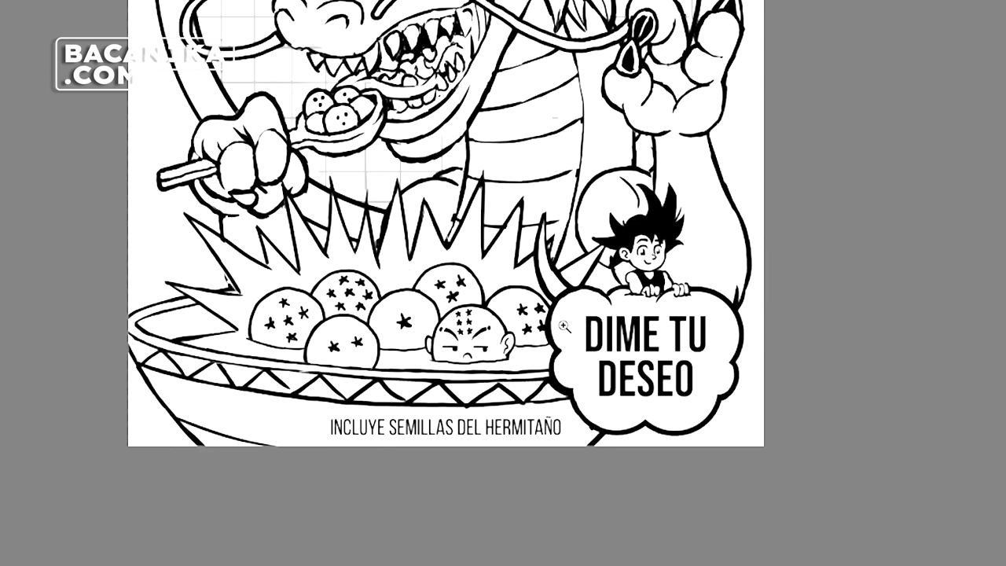
pyautogui.moveTo(581, 90); pyautogui.dragTo(566, 161)
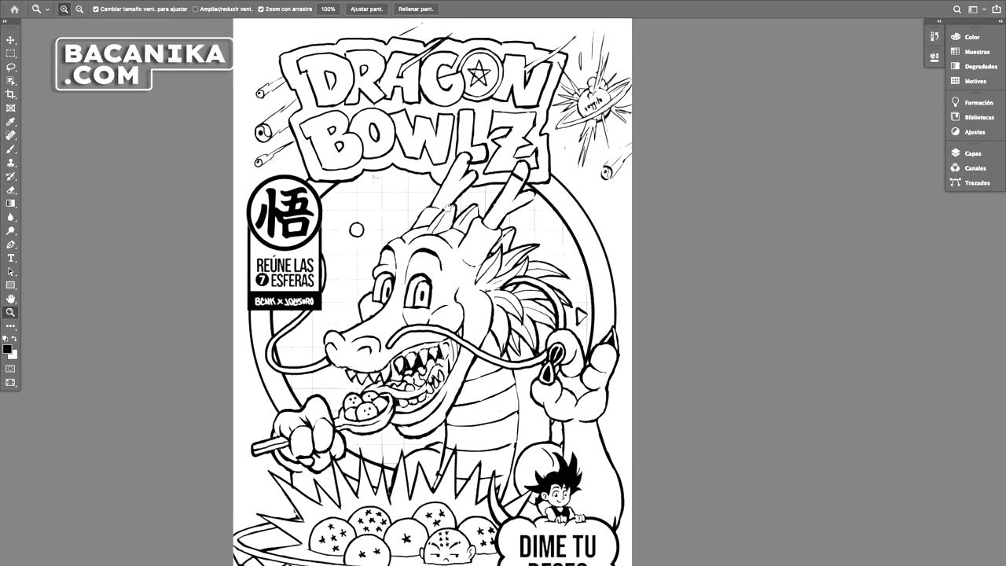
pyautogui.moveTo(520, 394); pyautogui.dragTo(502, 415)
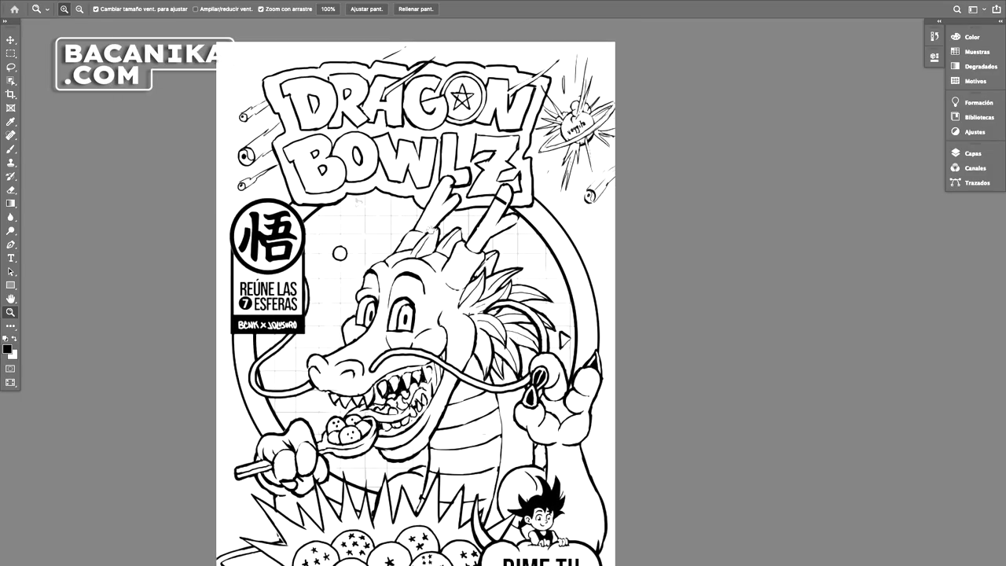
pyautogui.moveTo(288, 259); pyautogui.dragTo(350, 266)
pyautogui.moveTo(449, 349); pyautogui.dragTo(424, 261)
pyautogui.moveTo(483, 328); pyautogui.dragTo(444, 289)
pyautogui.moveTo(585, 268); pyautogui.dragTo(544, 275)
pyautogui.moveTo(582, 330); pyautogui.dragTo(500, 249)
pyautogui.moveTo(613, 328); pyautogui.dragTo(595, 293)
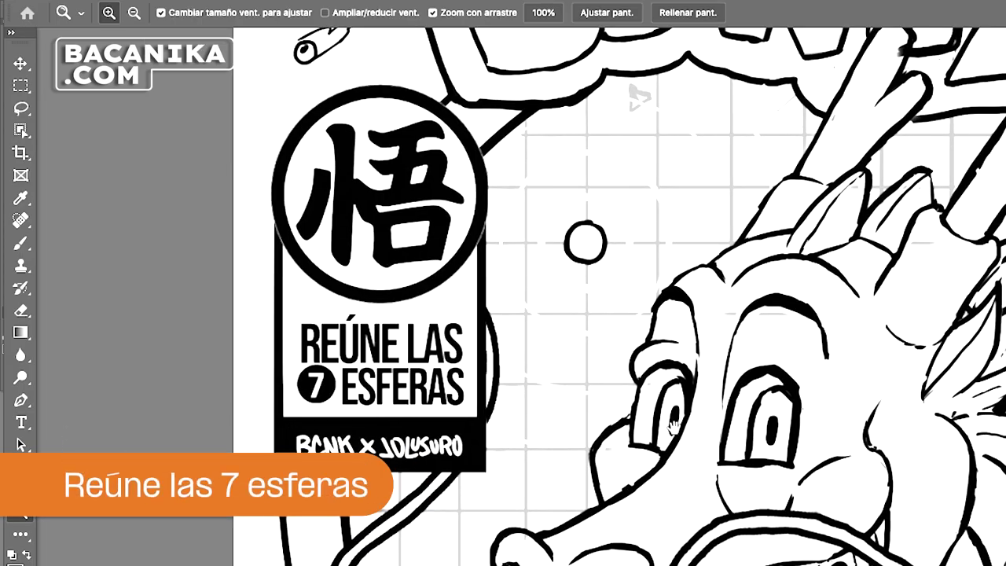
pyautogui.moveTo(409, 255); pyautogui.dragTo(408, 260)
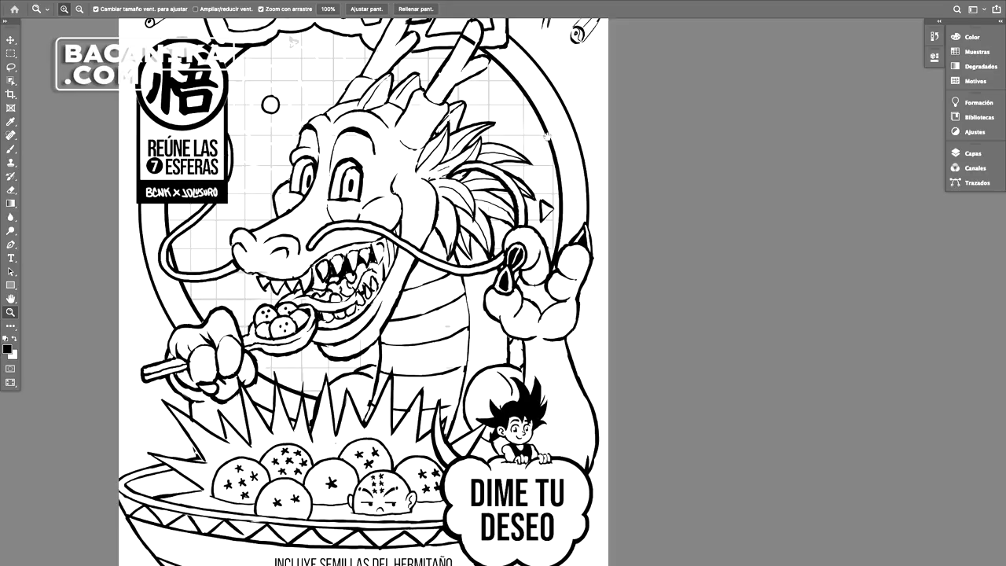
pyautogui.moveTo(291, 44); pyautogui.dragTo(326, 293)
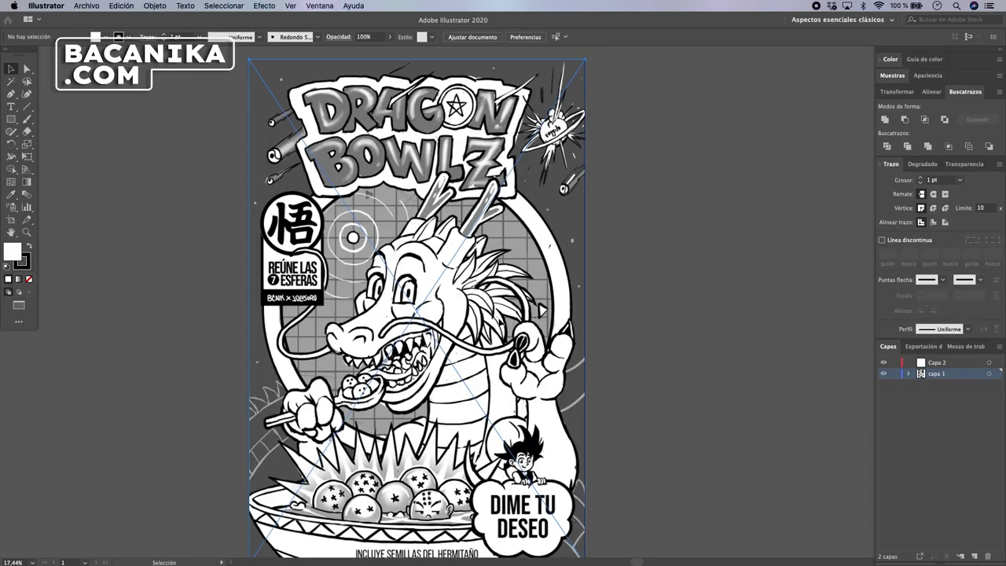
# In Illustrator, make the layer capa 1 with the placed sketch a template layer, with its images dimmed to 25%
pyautogui.doubleClick(922, 375)
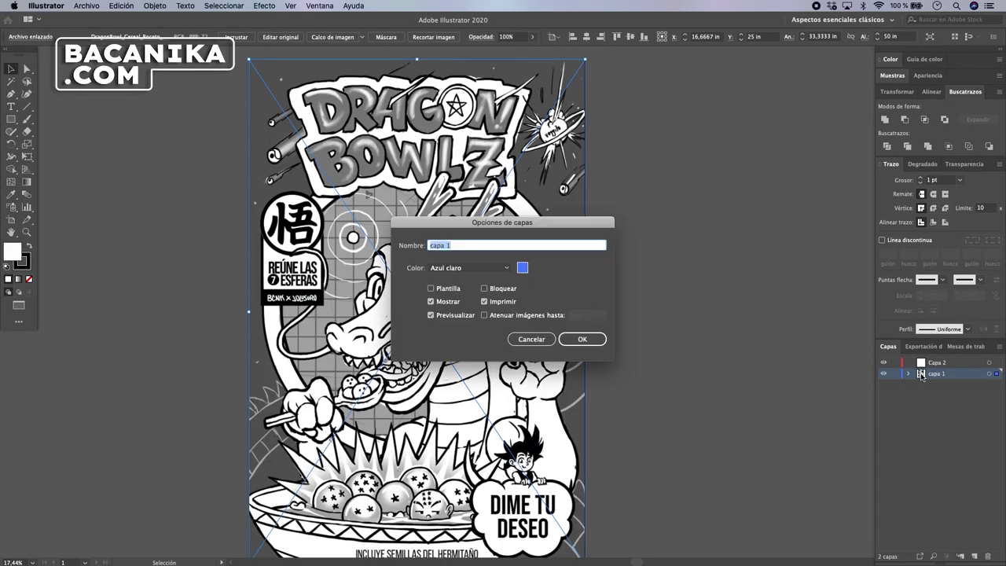
pyautogui.click(432, 289)
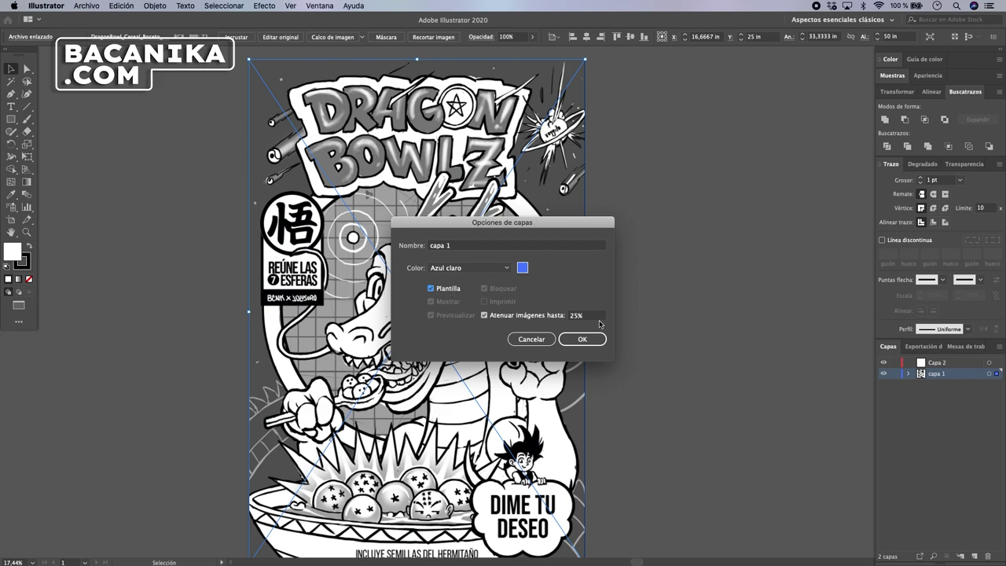
pyautogui.click(590, 316)
pyautogui.click(583, 341)
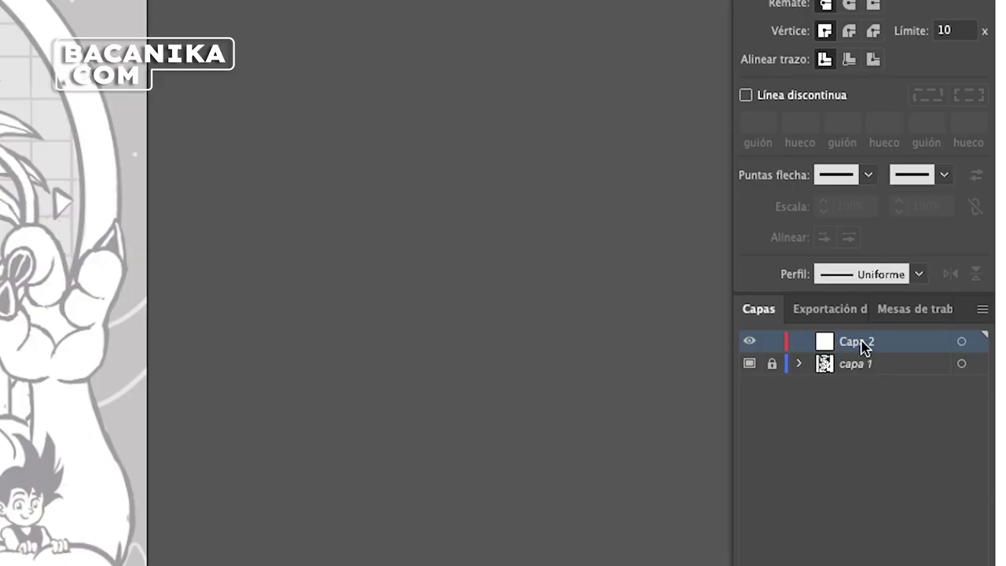
# Rename the empty layer Capa 2 above the sketch template as Lineas
pyautogui.doubleClick(864, 343)
pyautogui.write('Lineas')
pyautogui.press('Return')
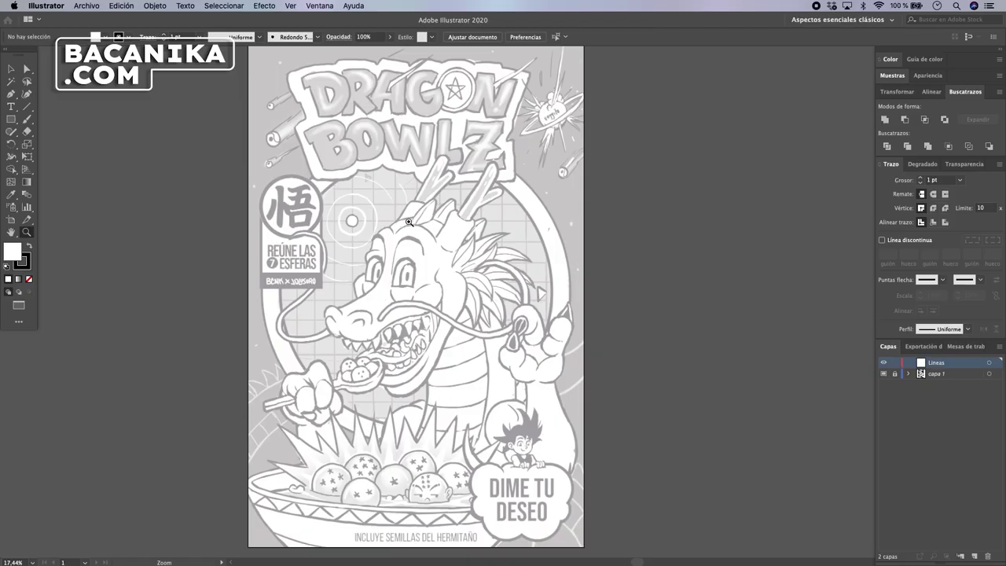
# Set up the Paintbrush with no fill, a black stroke, the Carboncillo - Desvanecer brush and the Perfil de anchura 1 width profile
pyautogui.click(429, 236)
pyautogui.click(434, 239)
pyautogui.moveTo(491, 203)
pyautogui.mouseDown()
pyautogui.moveTo(367, 157)
pyautogui.moveTo(323, 108)
pyautogui.mouseUp()
pyautogui.press('b')
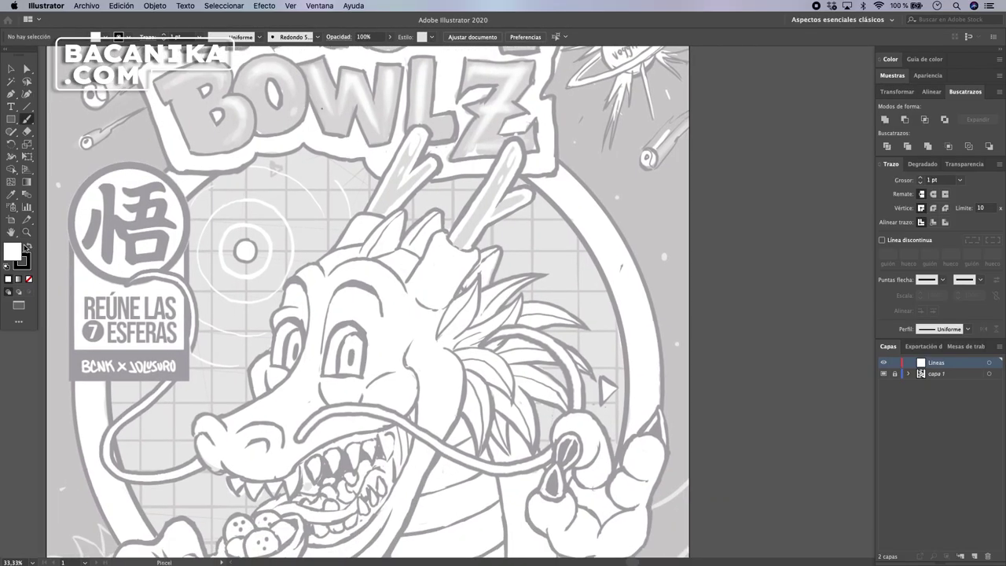
pyautogui.press('v')
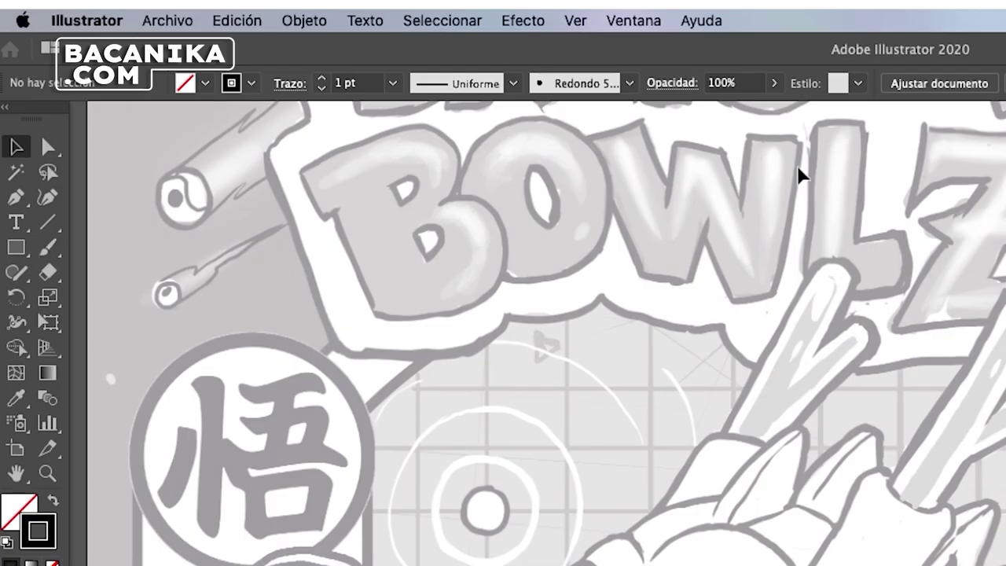
pyautogui.click(602, 85)
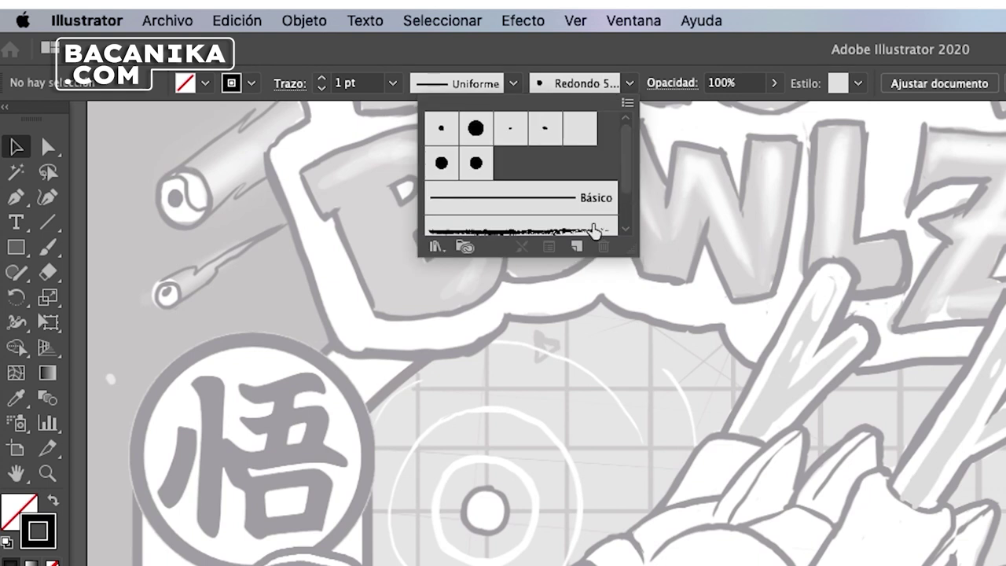
pyautogui.moveTo(629, 167); pyautogui.dragTo(629, 186)
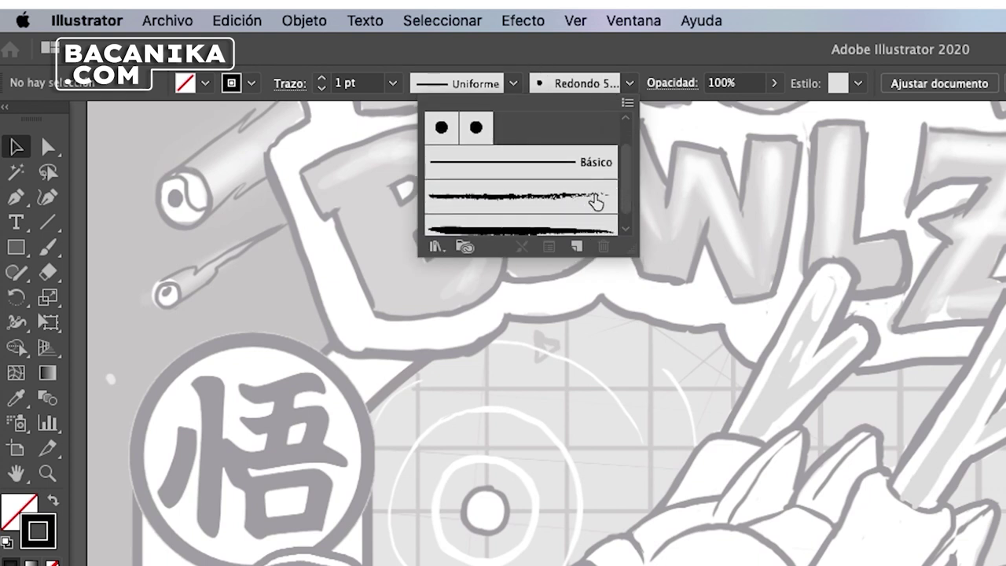
pyautogui.scroll(-1, 627, 186)
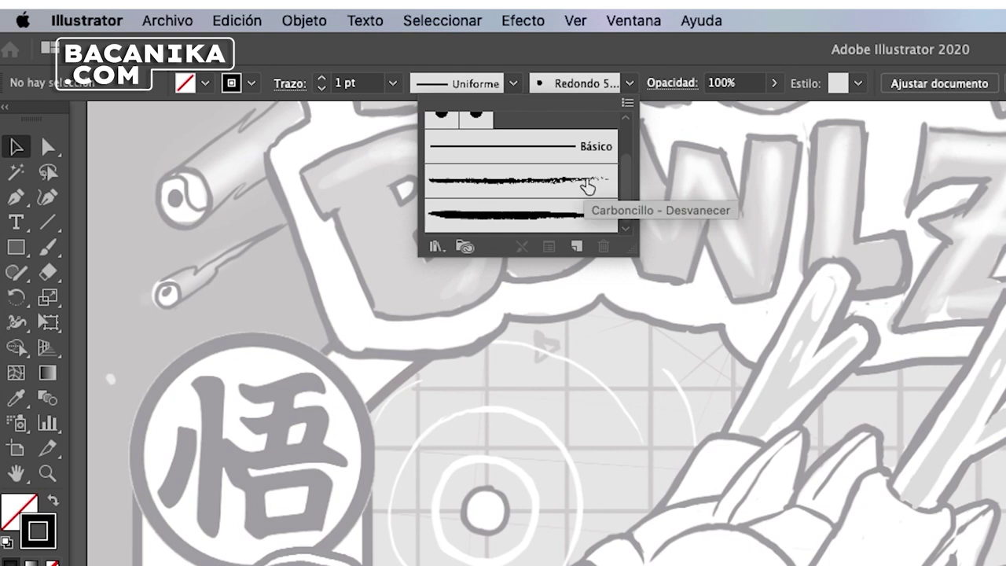
pyautogui.click(586, 185)
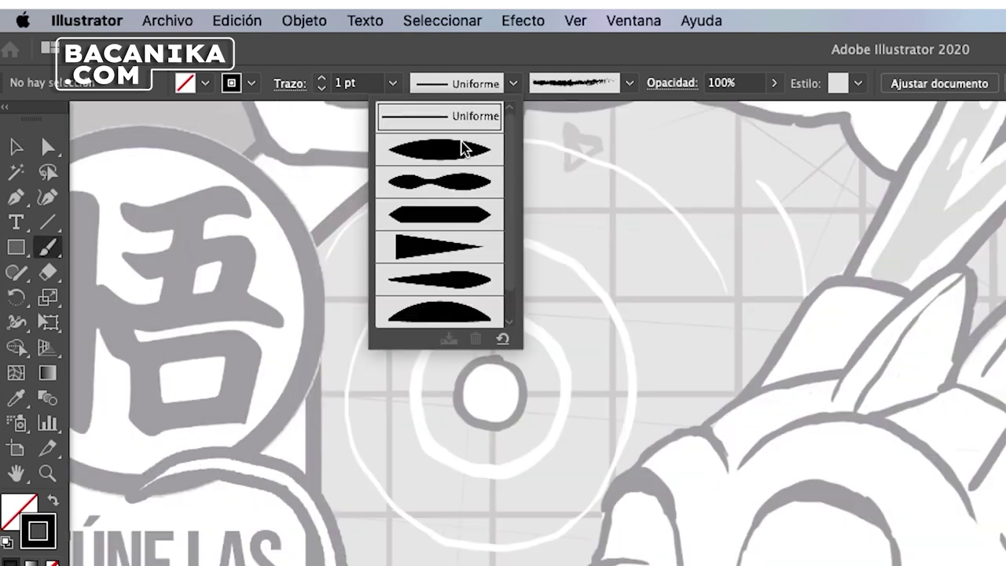
pyautogui.click(464, 153)
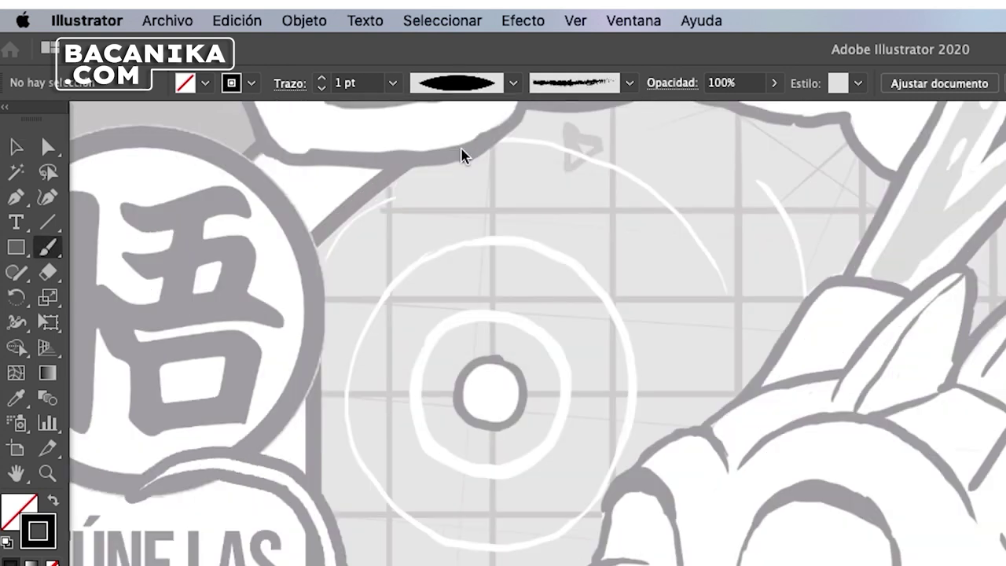
pyautogui.click(513, 84)
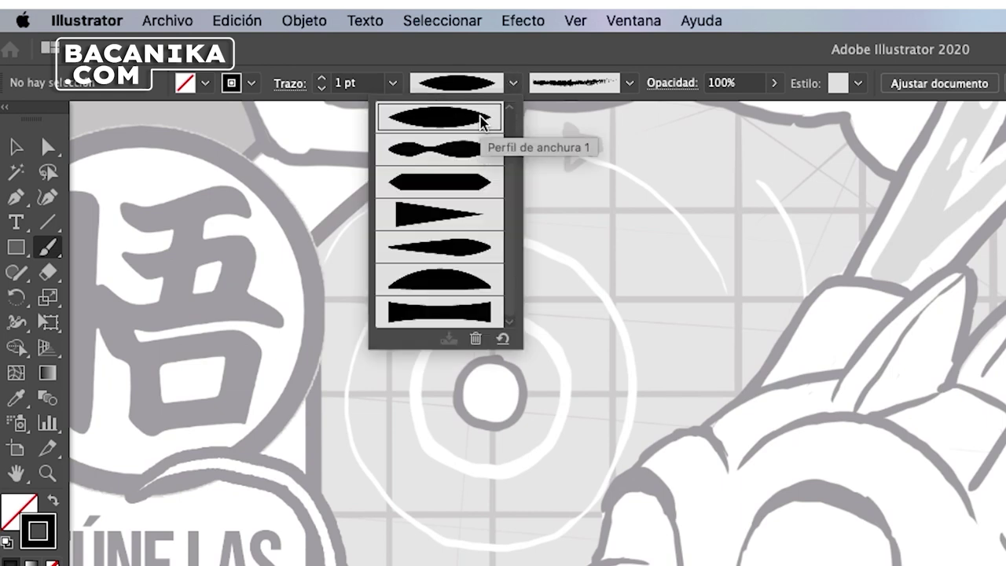
# Trace the dragon's forehead contour and the ridges around its far eye with a 2 pt stroke
pyautogui.click(835, 375)
pyautogui.moveTo(847, 376); pyautogui.dragTo(707, 424)
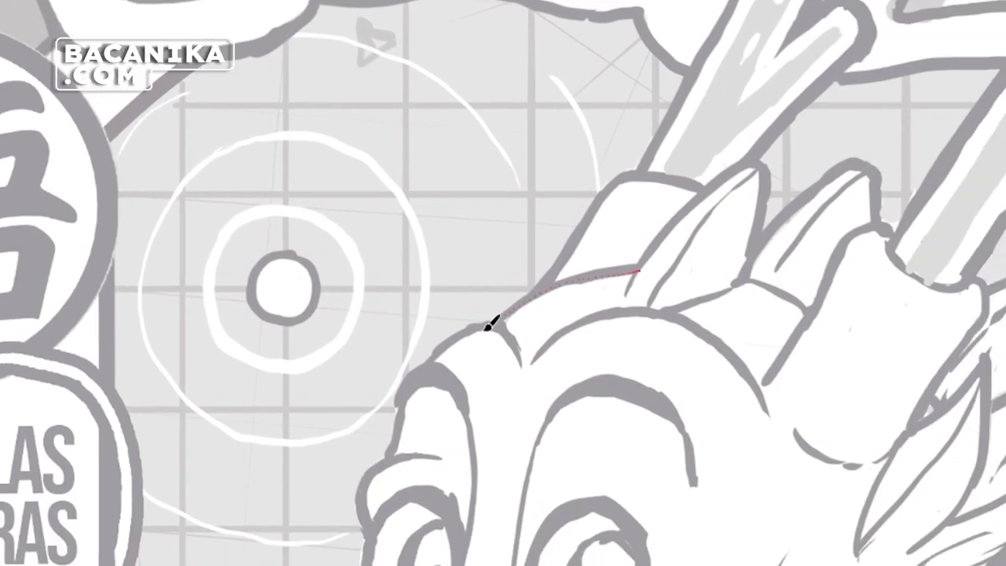
pyautogui.moveTo(499, 322); pyautogui.dragTo(646, 272)
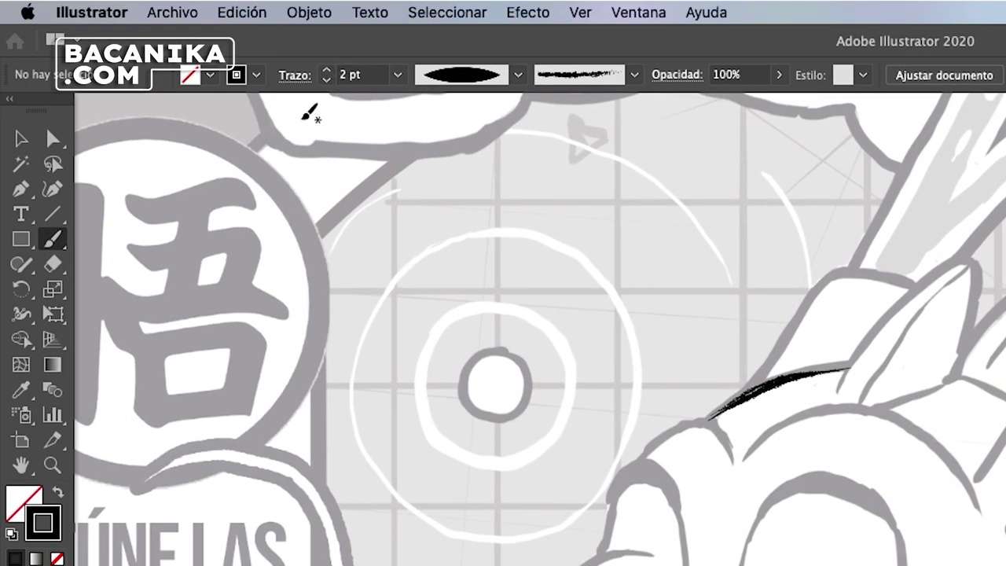
pyautogui.moveTo(773, 461); pyautogui.dragTo(861, 385)
pyautogui.click(326, 69)
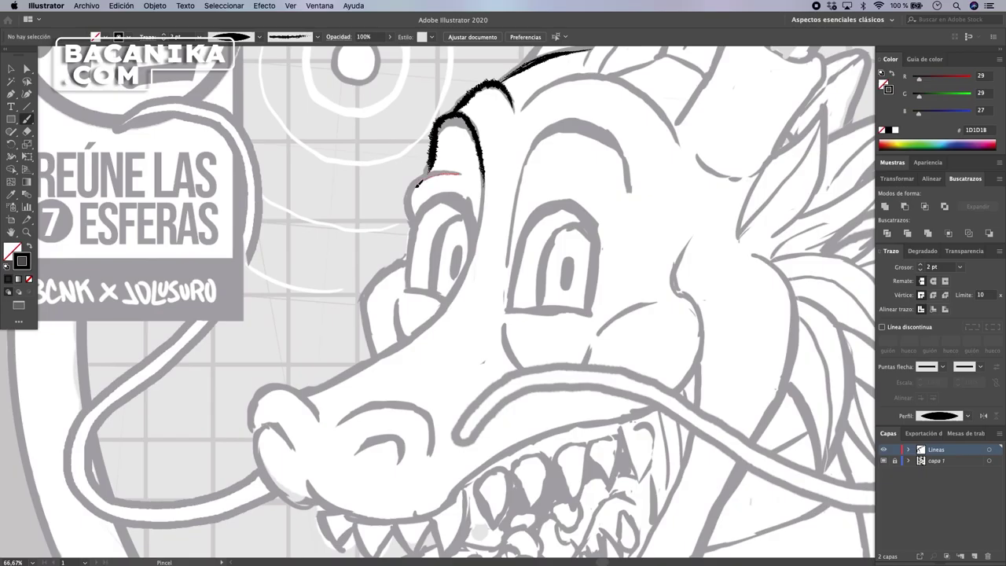
pyautogui.moveTo(417, 184); pyautogui.dragTo(410, 208)
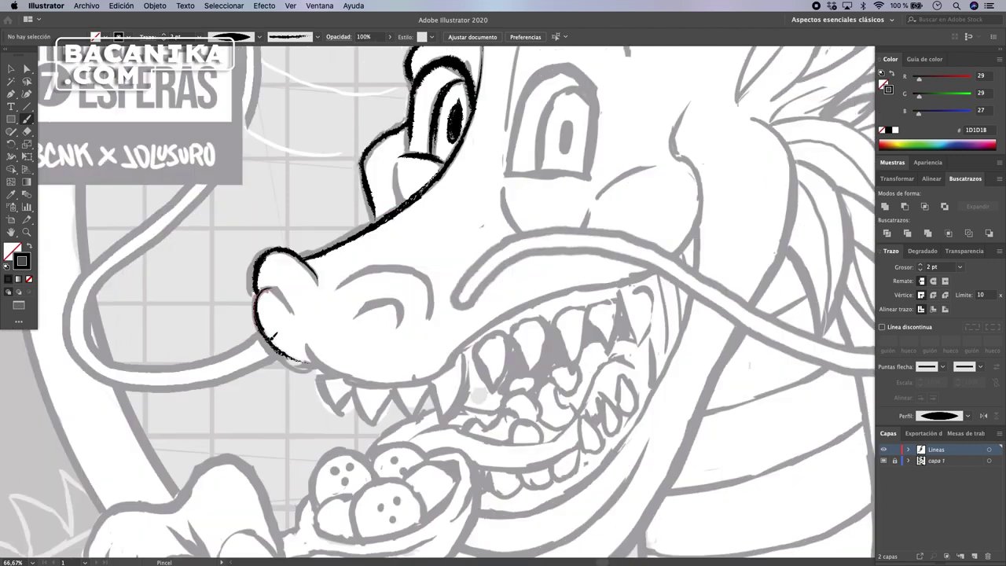
# Trace the dragon's snout, nostrils and upper lip over the sketch
pyautogui.moveTo(254, 289); pyautogui.dragTo(285, 351)
pyautogui.moveTo(295, 314); pyautogui.dragTo(294, 313)
pyautogui.moveTo(431, 287)
pyautogui.mouseDown()
pyautogui.moveTo(428, 320)
pyautogui.moveTo(353, 322)
pyautogui.mouseUp()
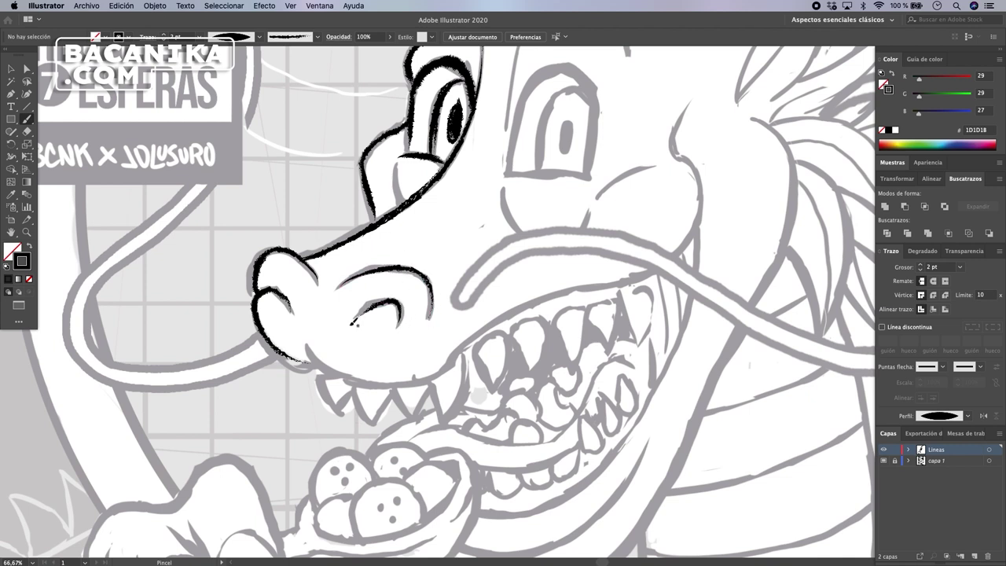
pyautogui.moveTo(320, 363); pyautogui.dragTo(321, 364)
pyautogui.moveTo(531, 293); pyautogui.dragTo(531, 292)
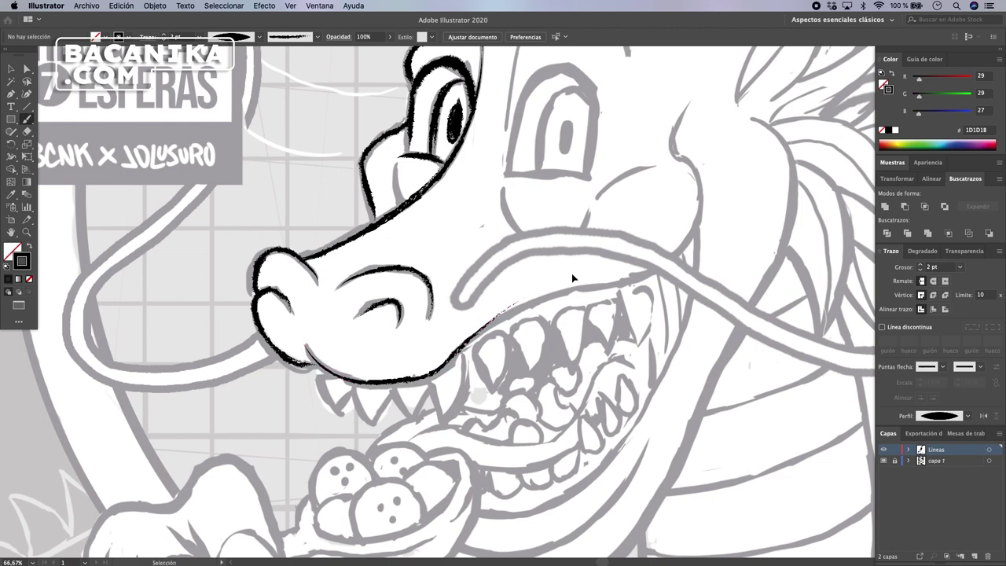
pyautogui.moveTo(471, 351)
pyautogui.mouseDown()
pyautogui.moveTo(527, 314)
pyautogui.moveTo(540, 268)
pyautogui.mouseUp()
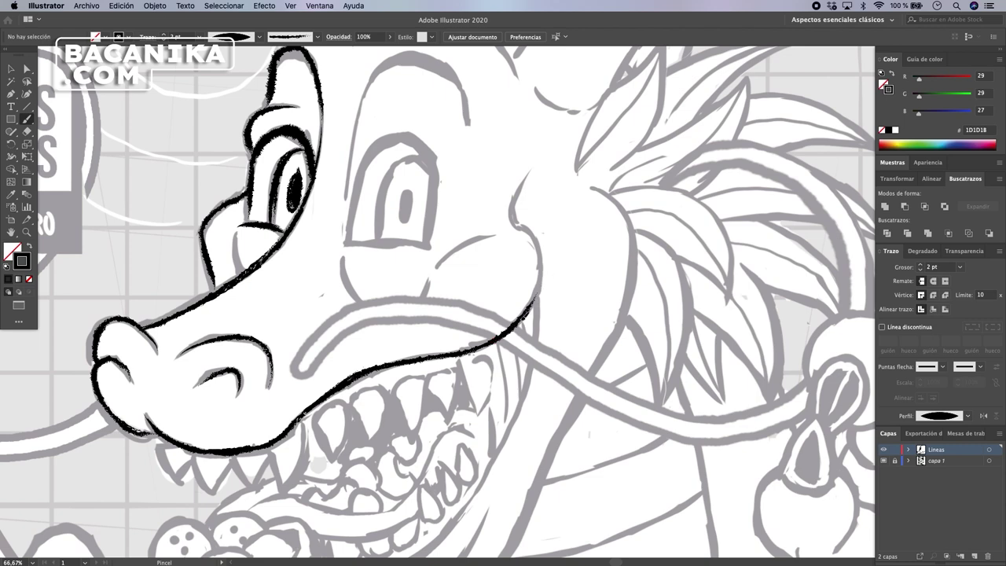
# Trace the dragon's cheek folds and the outline of its near eye
pyautogui.moveTo(548, 232); pyautogui.dragTo(524, 290)
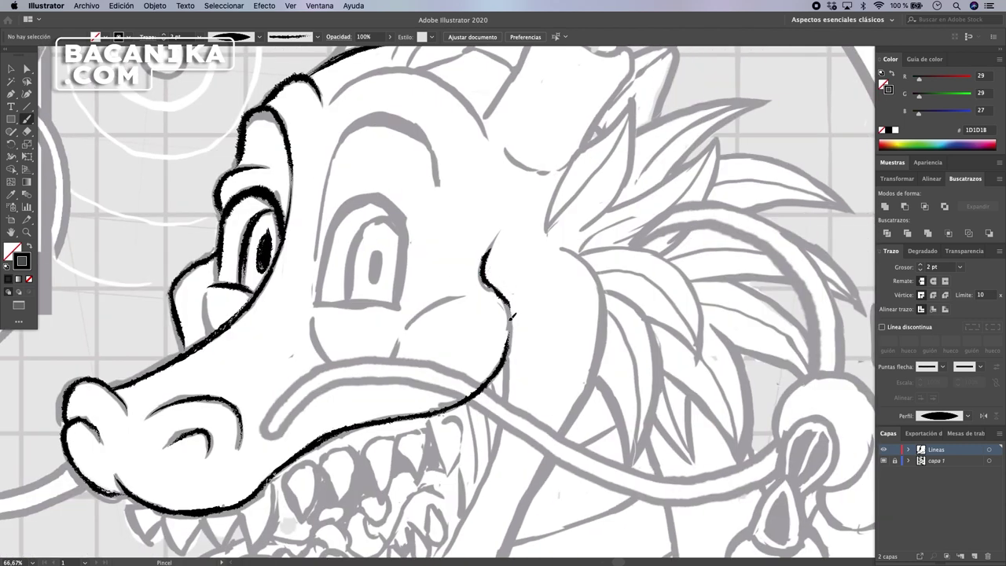
pyautogui.scroll(-3, 513, 312)
pyautogui.hscroll(-2, 513, 312)
pyautogui.moveTo(504, 246); pyautogui.dragTo(437, 298)
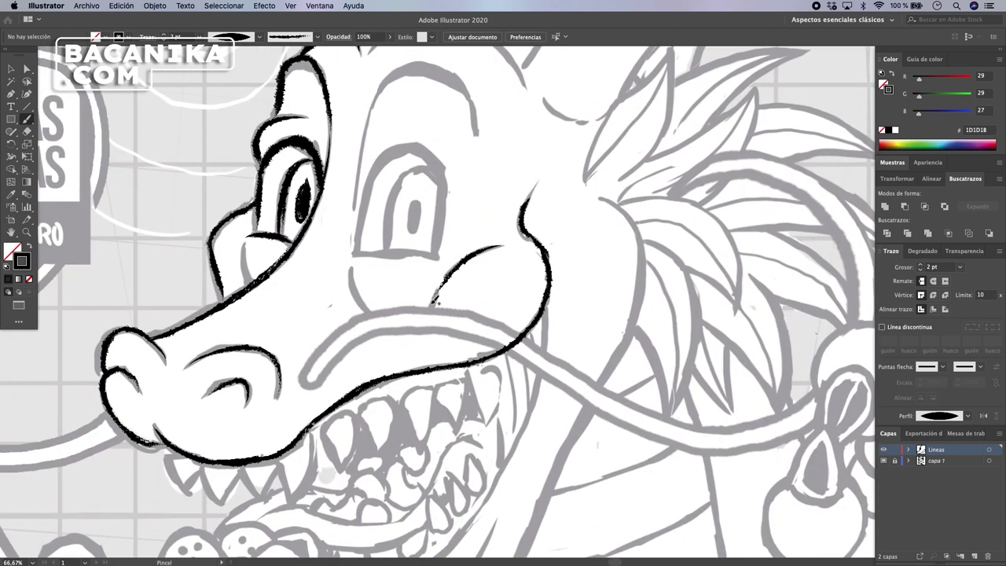
pyautogui.moveTo(474, 268)
pyautogui.mouseDown()
pyautogui.moveTo(510, 270)
pyautogui.moveTo(466, 316)
pyautogui.moveTo(389, 265)
pyautogui.moveTo(458, 147)
pyautogui.mouseUp()
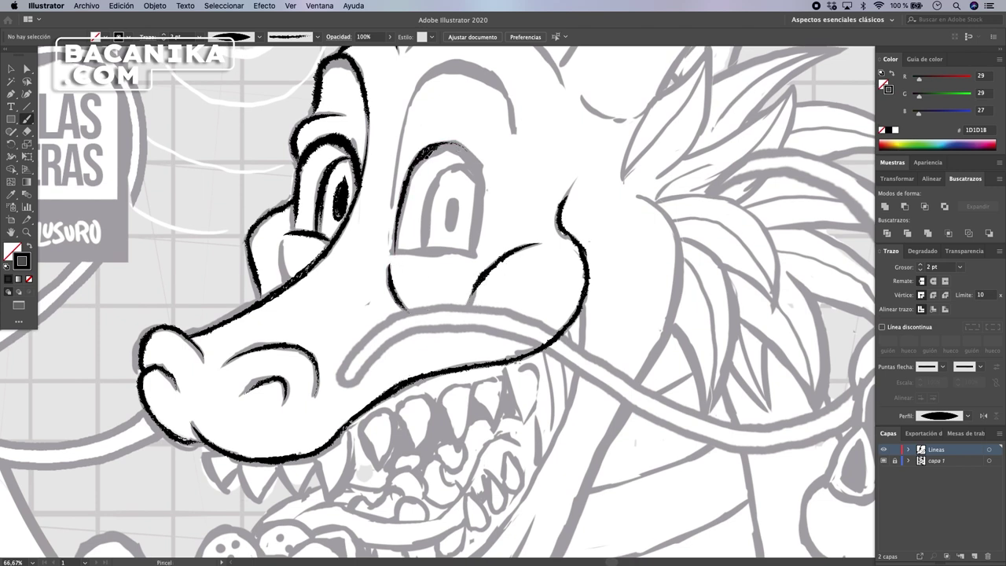
pyautogui.moveTo(479, 167)
pyautogui.mouseDown()
pyautogui.moveTo(479, 212)
pyautogui.moveTo(487, 194)
pyautogui.moveTo(474, 256)
pyautogui.mouseUp()
# Draw a curved Pen path along the eyebrow arch above the dragon's near eye
pyautogui.scroll(3, 491, 102)
pyautogui.press('p')
pyautogui.click(346, 301)
pyautogui.moveTo(378, 173); pyautogui.dragTo(418, 149)
pyautogui.moveTo(467, 227); pyautogui.dragTo(470, 287)
pyautogui.press('a')
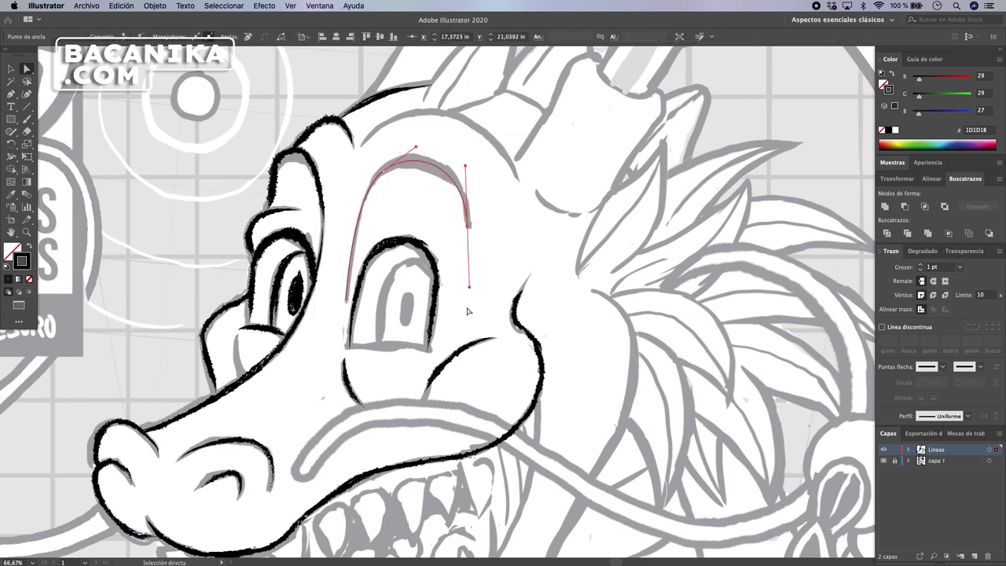
# Widen the eyebrow path's stroke near its peak to about 15.6 pt with the Width tool
pyautogui.hotkey('shift', 'w')
pyautogui.moveTo(408, 163); pyautogui.dragTo(409, 167)
pyautogui.press('a')
pyautogui.click(557, 350)
# Apply the Carboncillo - Desvanecer brush and the Perfil de anchura 1 width profile to the eyebrow path
pyautogui.press('v')
pyautogui.click(451, 182)
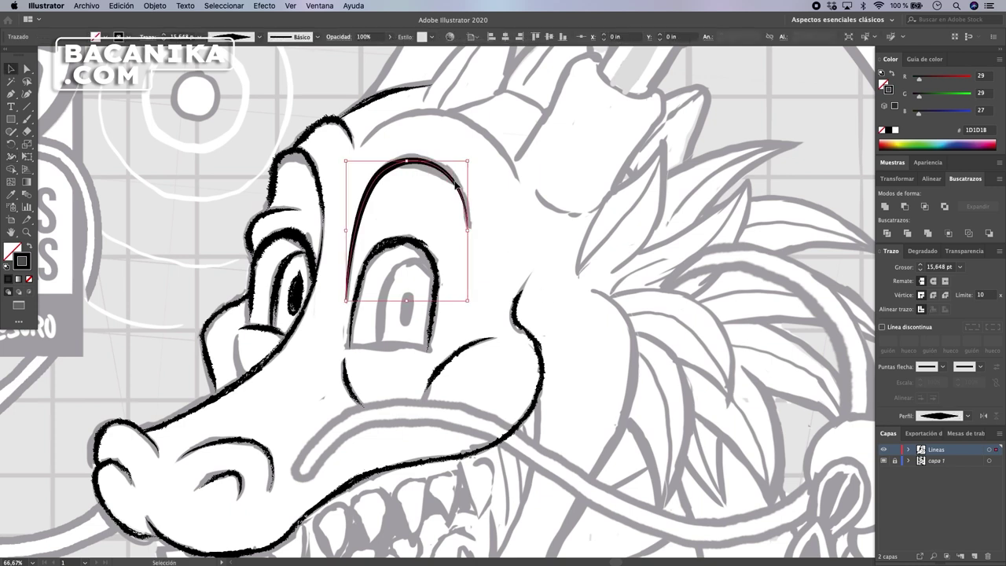
pyautogui.click(303, 39)
pyautogui.click(288, 87)
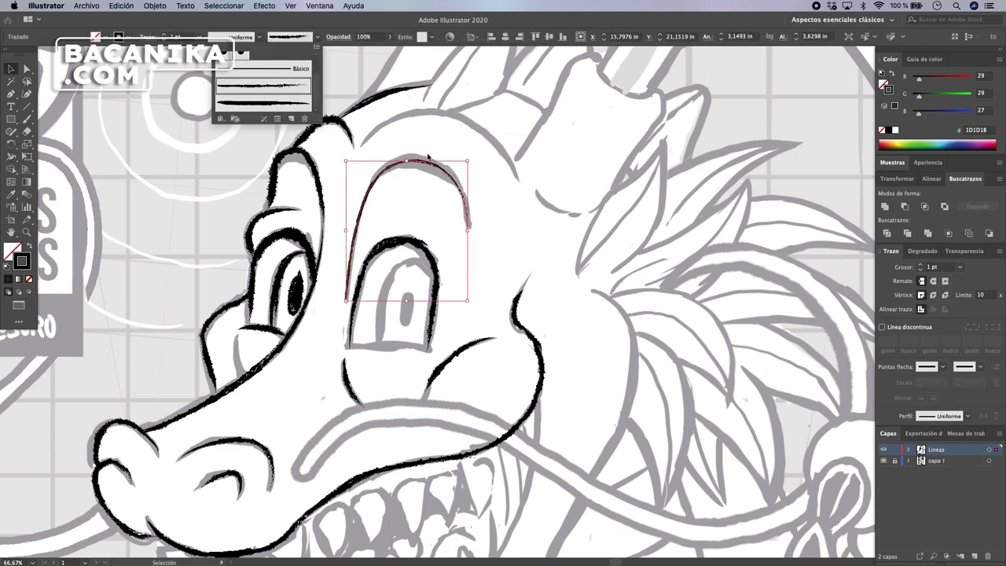
pyautogui.click(245, 37)
pyautogui.click(246, 39)
pyautogui.click(239, 64)
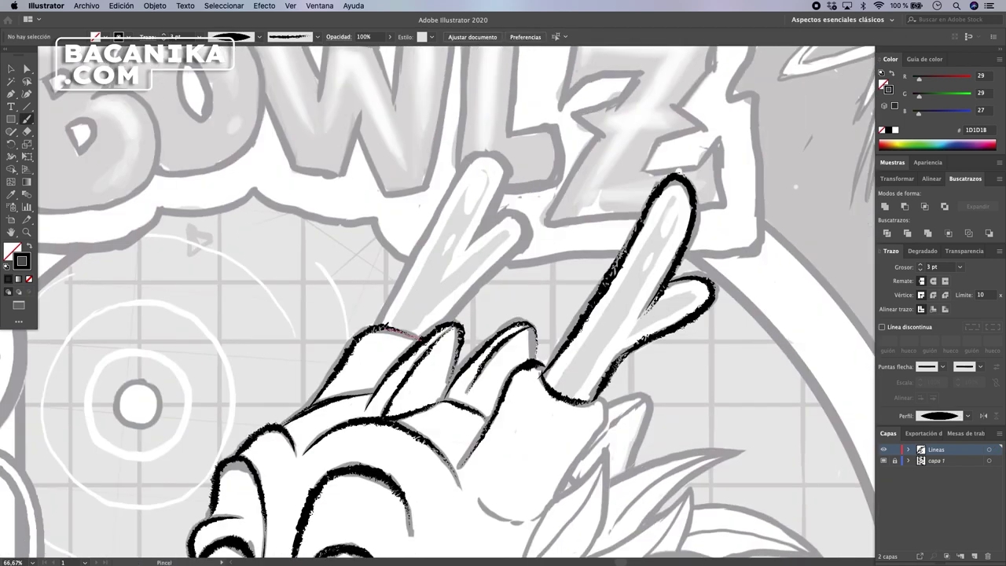
# Trace the dragon's far horn and the crest spikes beside it with a 3 pt stroke
pyautogui.moveTo(384, 330); pyautogui.dragTo(376, 324)
pyautogui.moveTo(507, 189); pyautogui.dragTo(507, 190)
pyautogui.moveTo(466, 250)
pyautogui.mouseDown()
pyautogui.moveTo(512, 220)
pyautogui.moveTo(456, 319)
pyautogui.mouseUp()
pyautogui.moveTo(527, 211); pyautogui.dragTo(454, 321)
pyautogui.press('space')
pyautogui.moveTo(528, 280); pyautogui.dragTo(545, 248)
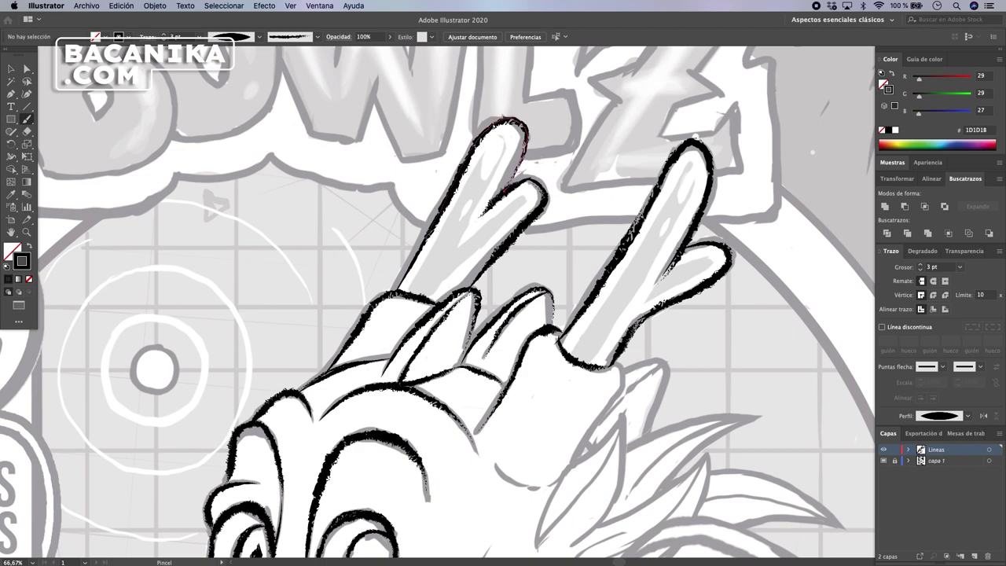
pyautogui.moveTo(393, 291); pyautogui.dragTo(428, 235)
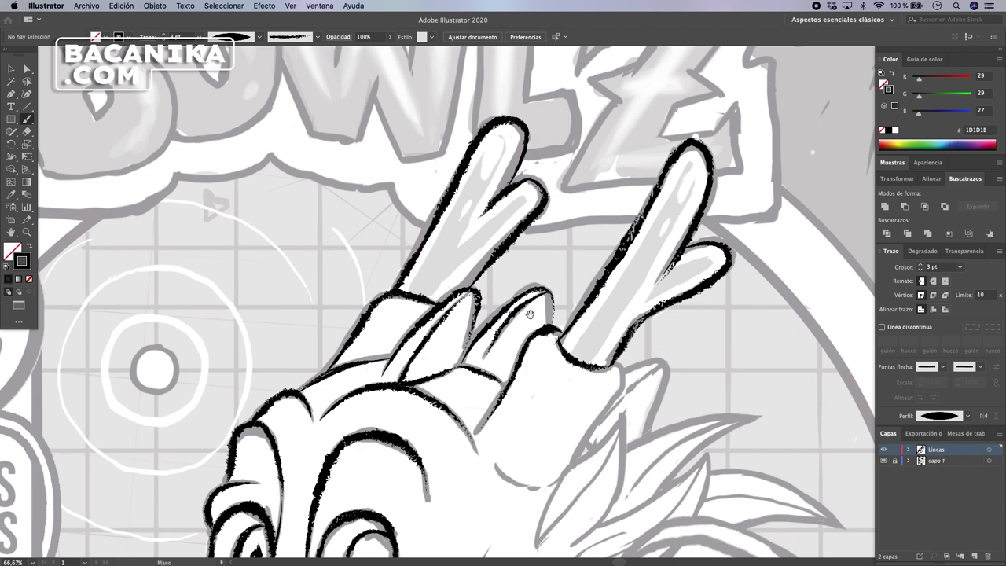
pyautogui.scroll(-4, 561, 226)
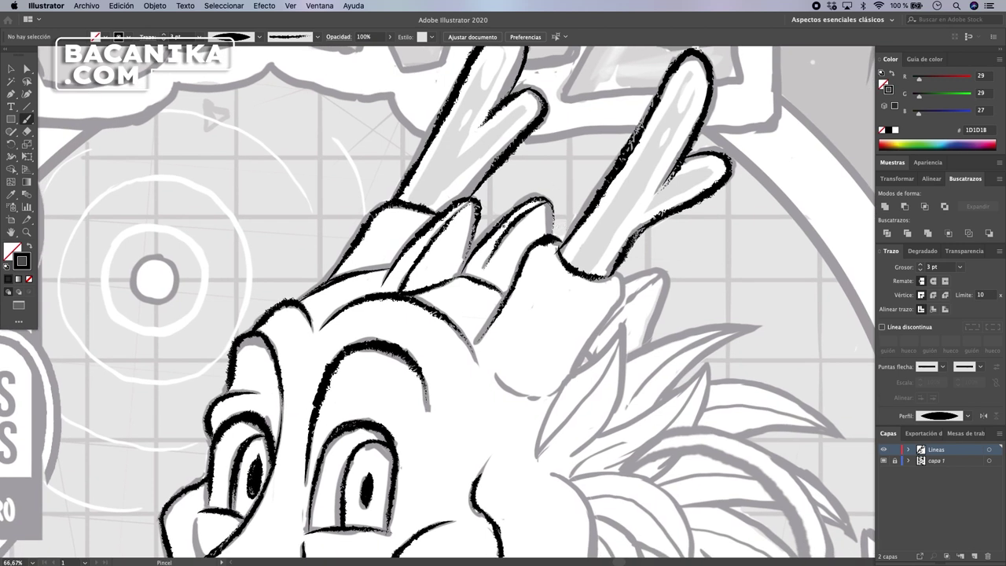
pyautogui.moveTo(556, 206); pyautogui.dragTo(554, 233)
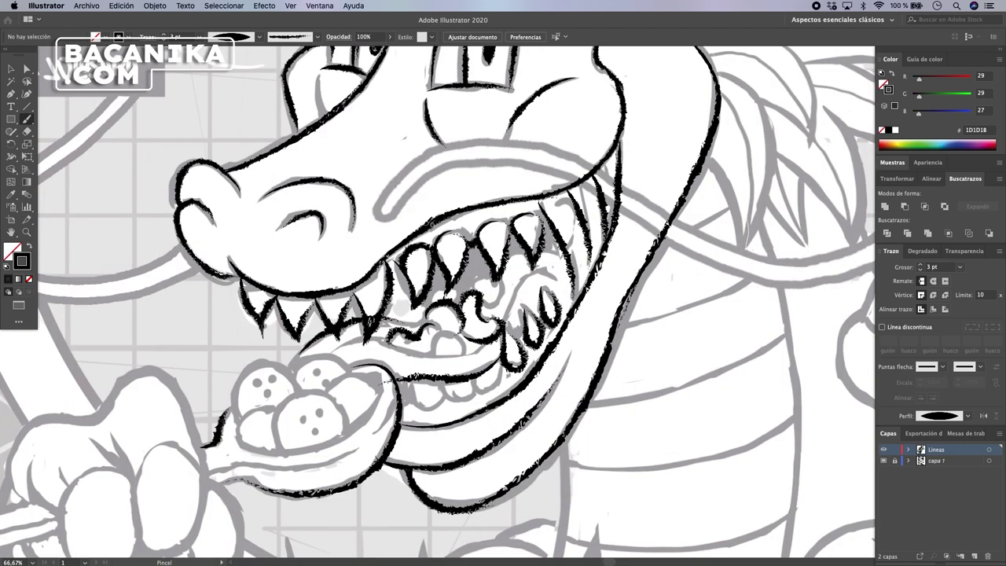
# Trace the tongue contour inside the dragon's open mouth
pyautogui.moveTo(425, 322); pyautogui.dragTo(451, 295)
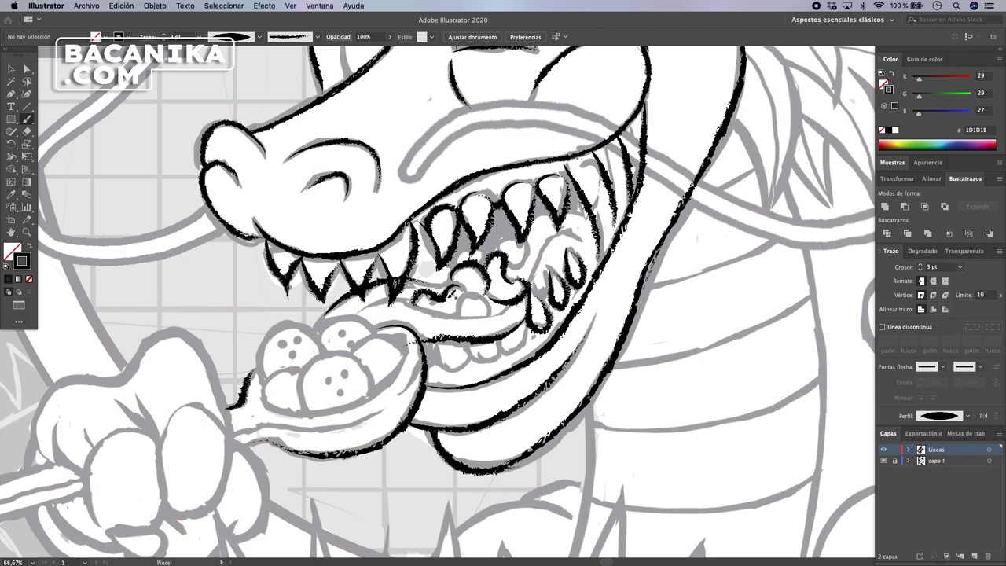
pyautogui.scroll(-5, 478, 283)
pyautogui.hscroll(-3, 477, 284)
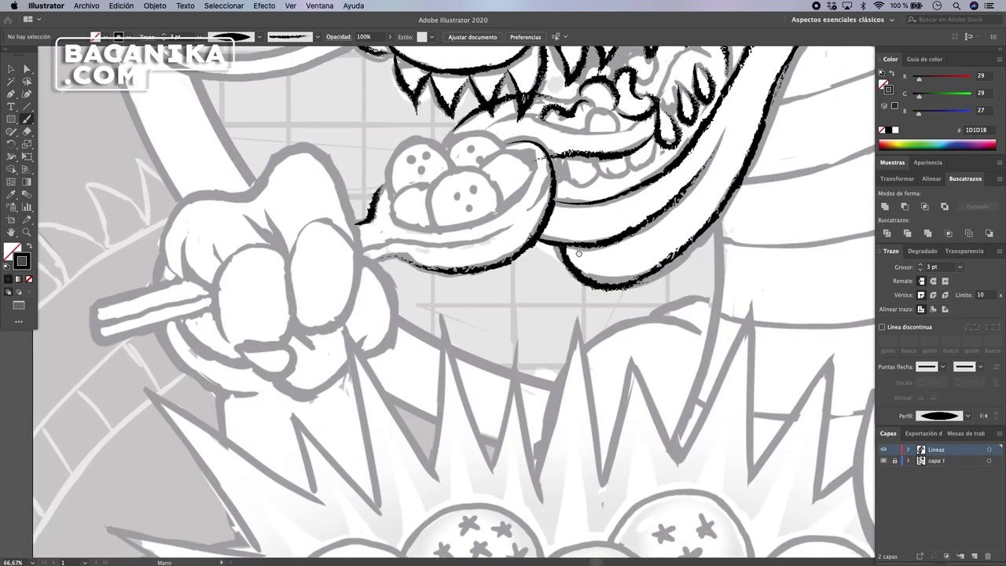
# Trace the pointed mane tufts behind the dragon's cheek, adding their inner lines and the outer tuft crossing the whisker
pyautogui.moveTo(579, 253); pyautogui.dragTo(576, 253)
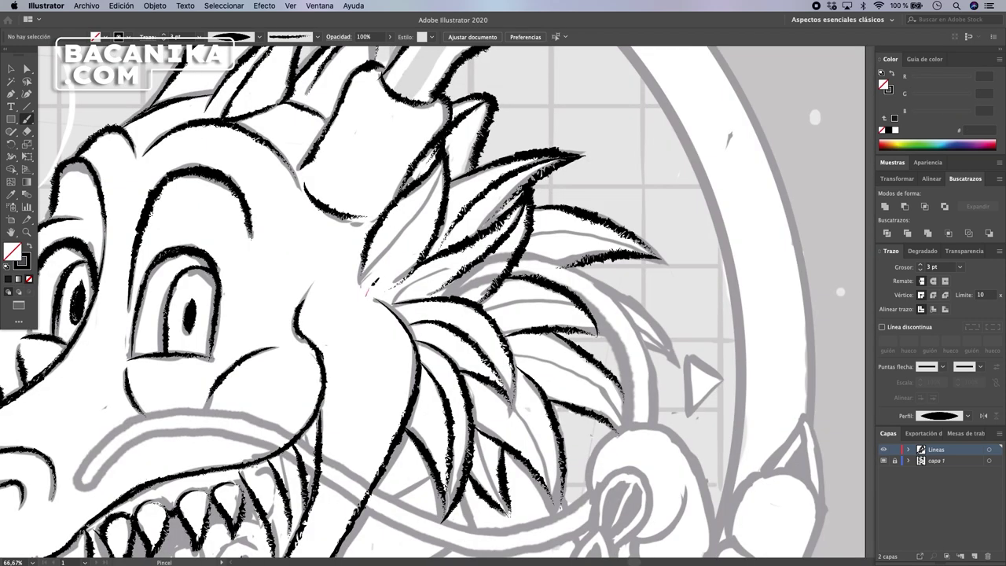
pyautogui.moveTo(435, 192); pyautogui.dragTo(441, 164)
pyautogui.moveTo(519, 332); pyautogui.dragTo(475, 273)
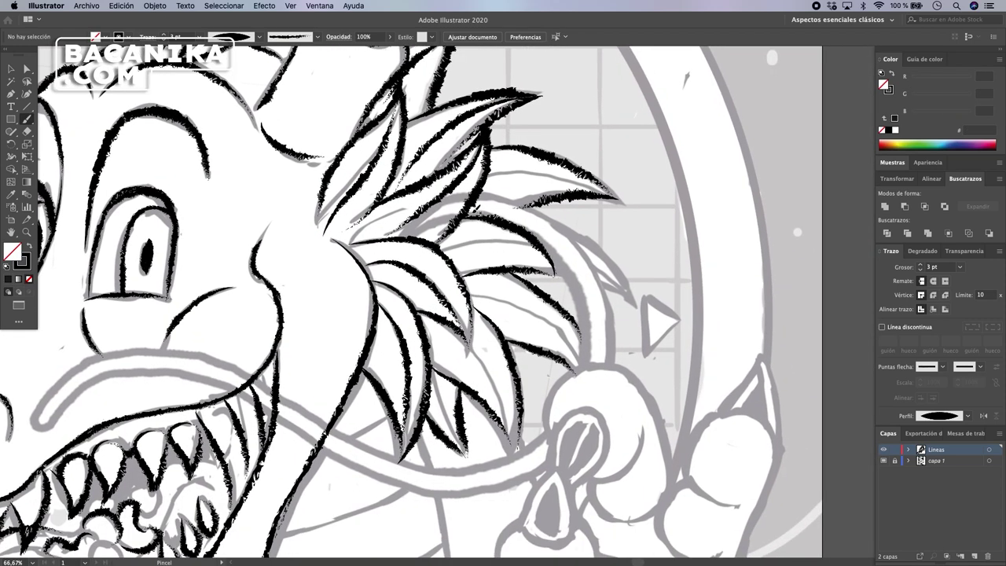
pyautogui.moveTo(513, 272); pyautogui.dragTo(542, 289)
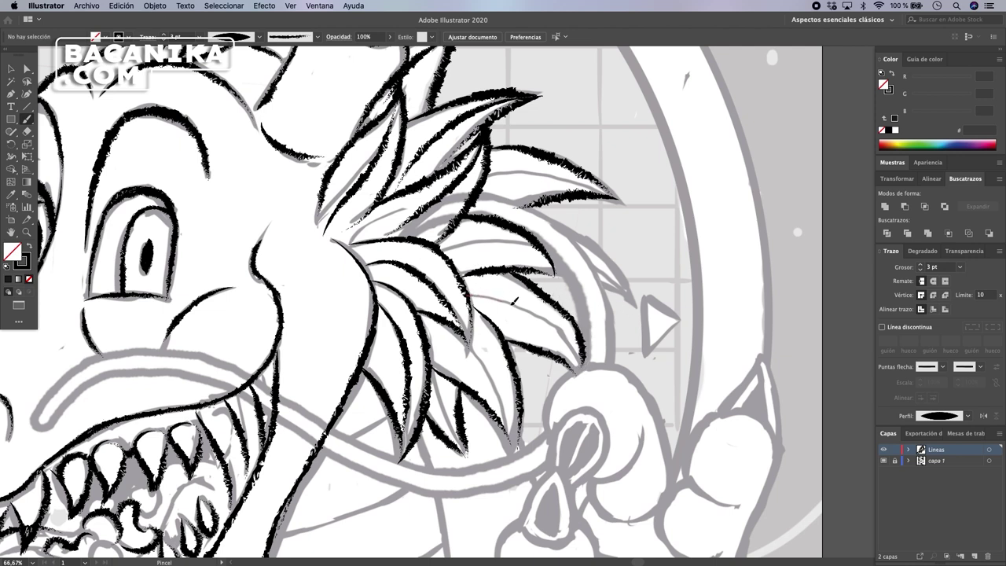
pyautogui.moveTo(470, 295); pyautogui.dragTo(590, 376)
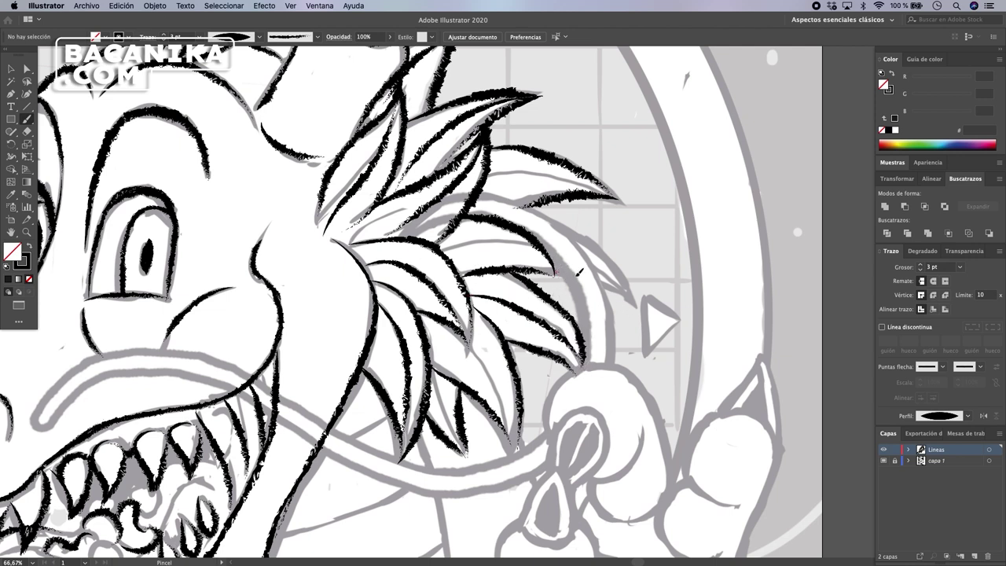
pyautogui.moveTo(555, 272); pyautogui.dragTo(639, 311)
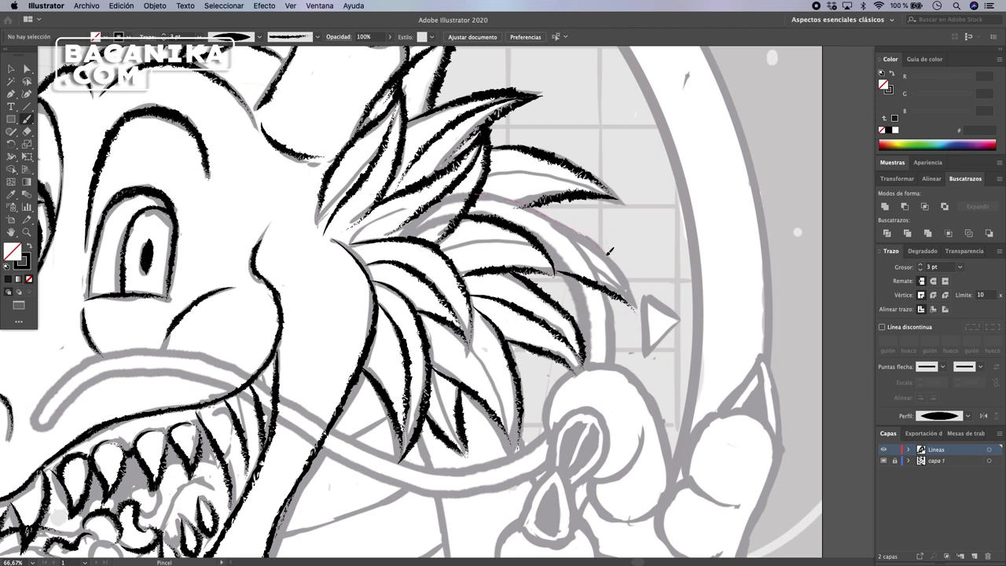
pyautogui.moveTo(611, 251); pyautogui.dragTo(641, 307)
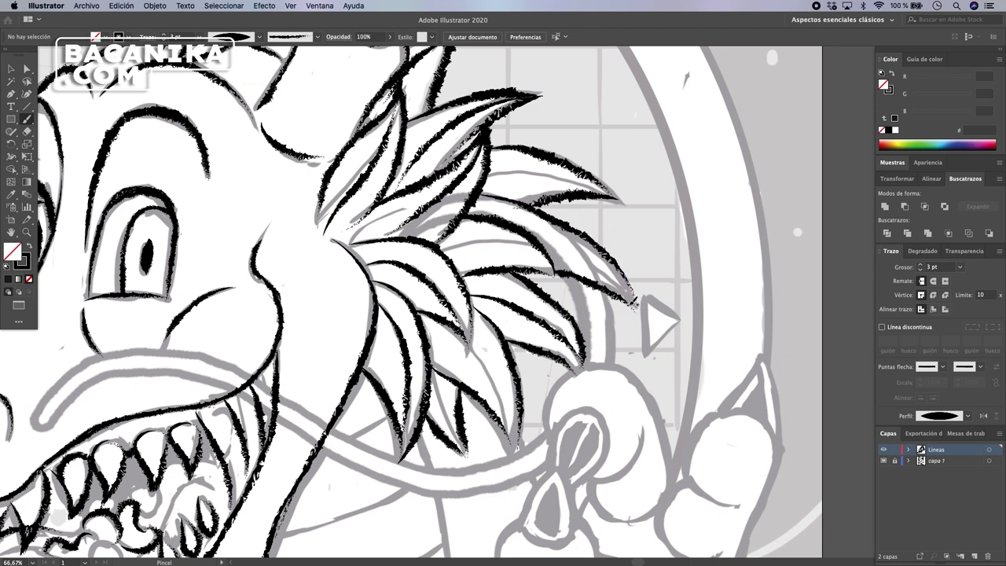
pyautogui.moveTo(606, 249); pyautogui.dragTo(636, 313)
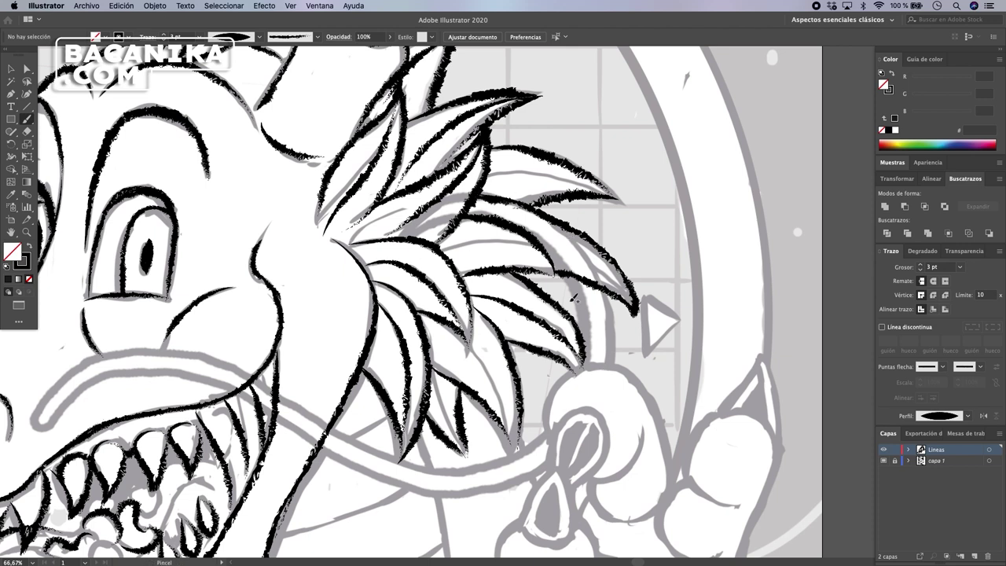
# Finish the outermost mane tuft and trace the dragon's neck edges below the mane and jaw
pyautogui.moveTo(533, 236); pyautogui.dragTo(638, 312)
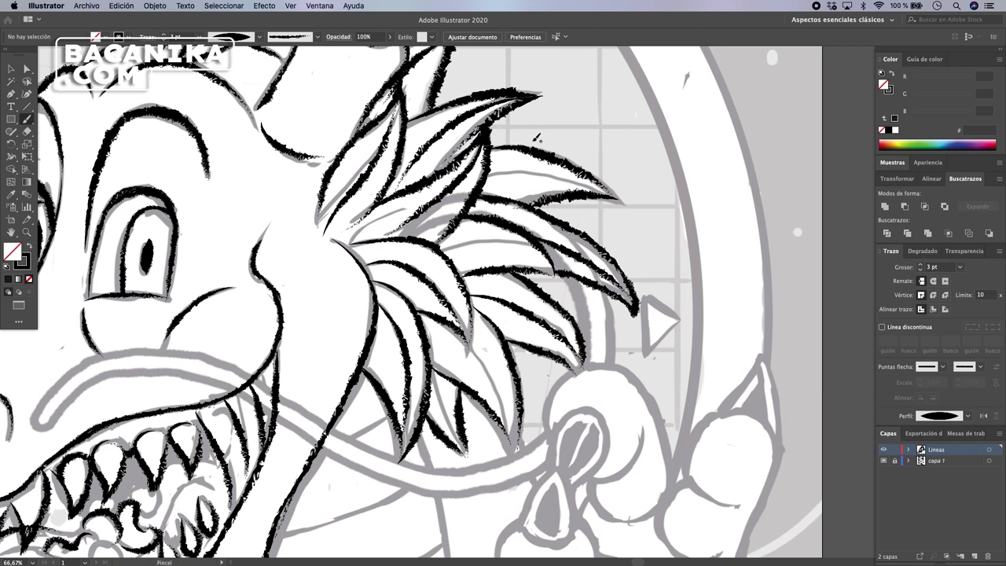
pyautogui.scroll(-10, 550, 338)
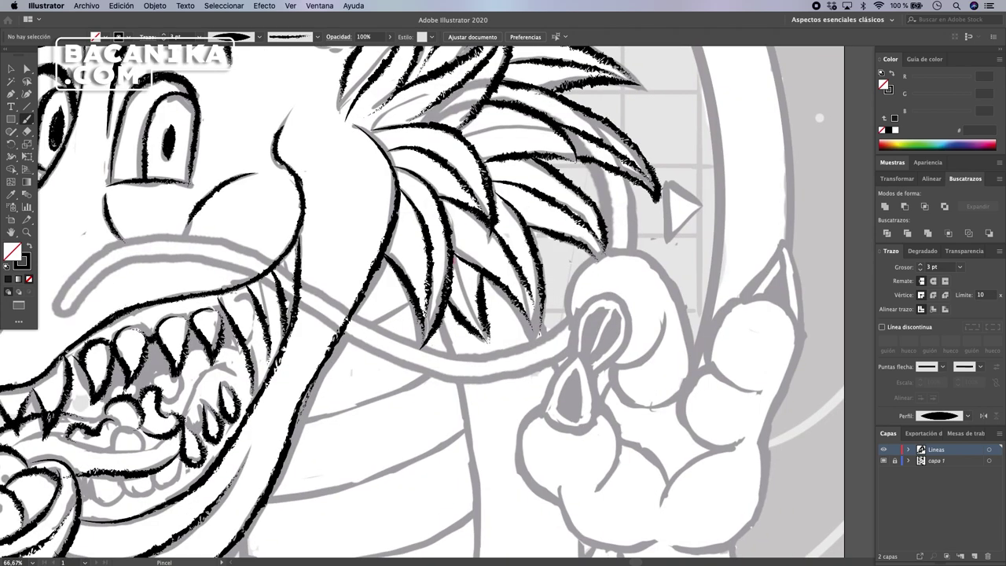
pyautogui.scroll(-3, 346, 330)
pyautogui.moveTo(357, 401); pyautogui.dragTo(353, 453)
pyautogui.hscroll(3, 394, 315)
pyautogui.moveTo(435, 149); pyautogui.dragTo(425, 465)
pyautogui.moveTo(449, 99); pyautogui.dragTo(463, 151)
# Trace the curved belly bands across the dragon's neck and extend its outline down the body
pyautogui.moveTo(351, 269); pyautogui.dragTo(460, 234)
pyautogui.moveTo(336, 325); pyautogui.dragTo(465, 279)
pyautogui.moveTo(472, 330); pyautogui.dragTo(491, 218)
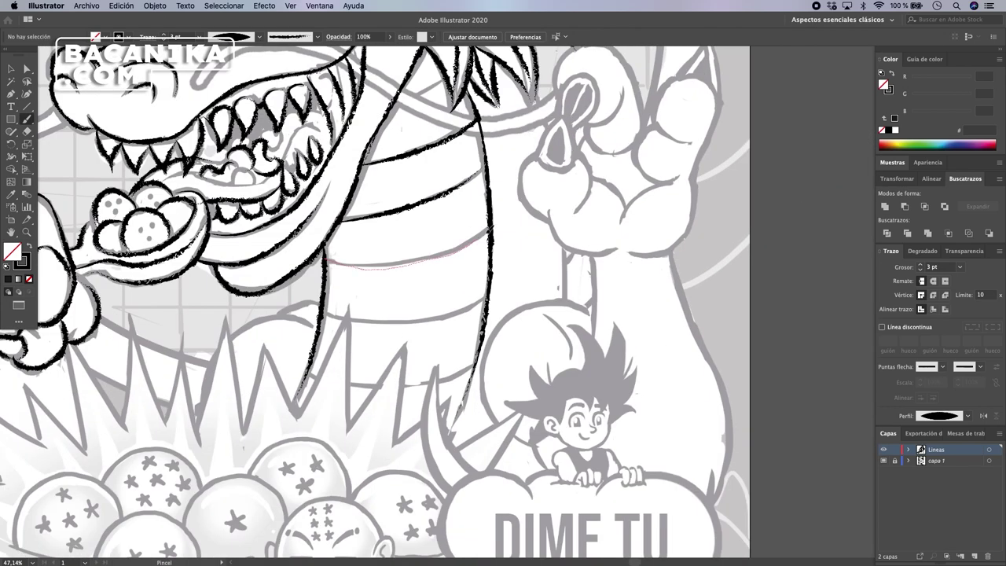
pyautogui.moveTo(328, 252); pyautogui.dragTo(489, 228)
pyautogui.moveTo(503, 299); pyautogui.dragTo(471, 232)
pyautogui.moveTo(294, 241); pyautogui.dragTo(458, 223)
pyautogui.moveTo(280, 300)
pyautogui.mouseDown()
pyautogui.moveTo(447, 295)
pyautogui.moveTo(597, 359)
pyautogui.mouseUp()
pyautogui.scroll(-3, 597, 360)
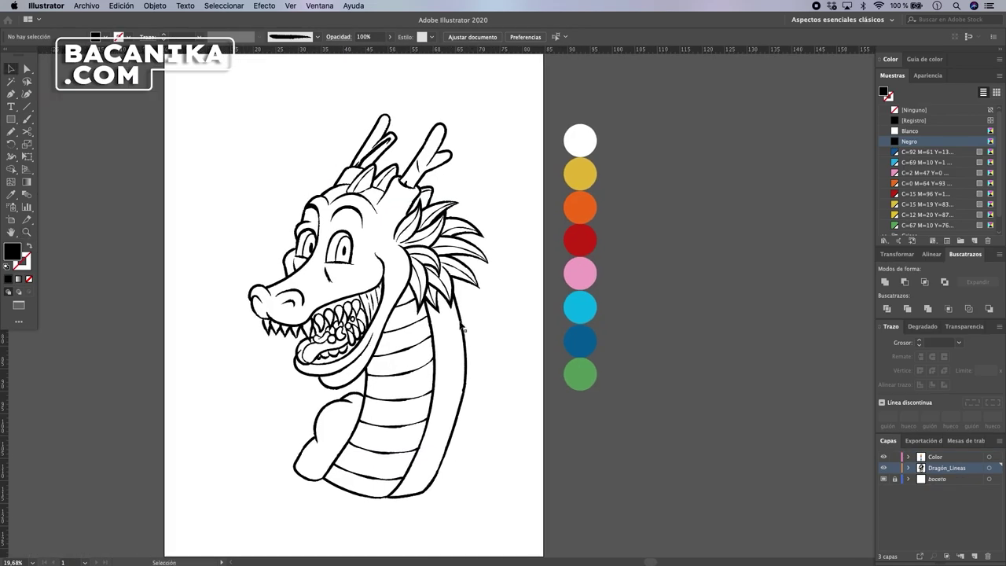
# Select the dragon's complete line art on the Dragón_Lineas layer and expand it with Expandir
pyautogui.moveTo(469, 335); pyautogui.dragTo(509, 299)
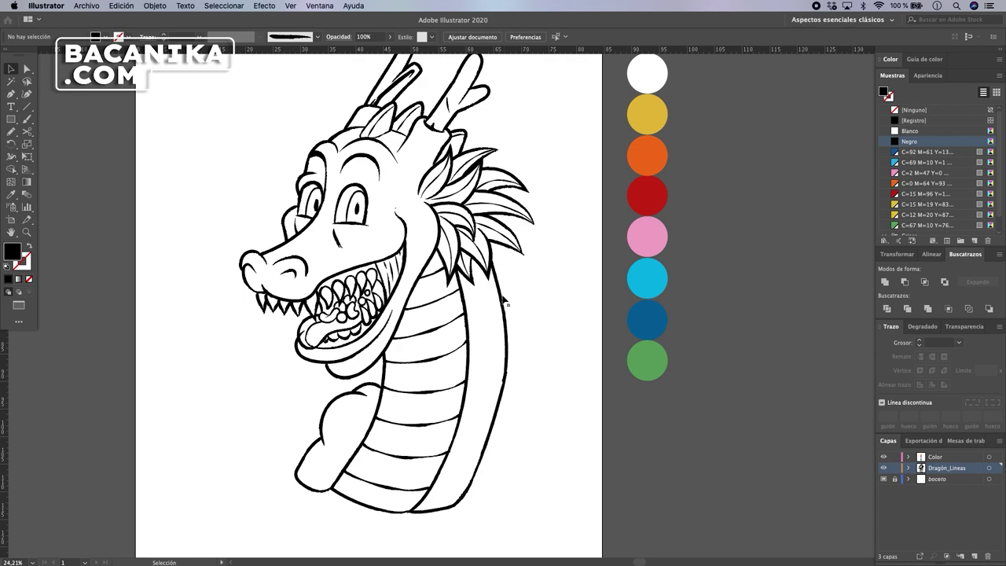
pyautogui.click(509, 300)
pyautogui.press('super+a')
pyautogui.click(579, 327)
pyautogui.moveTo(504, 526); pyautogui.dragTo(242, 52)
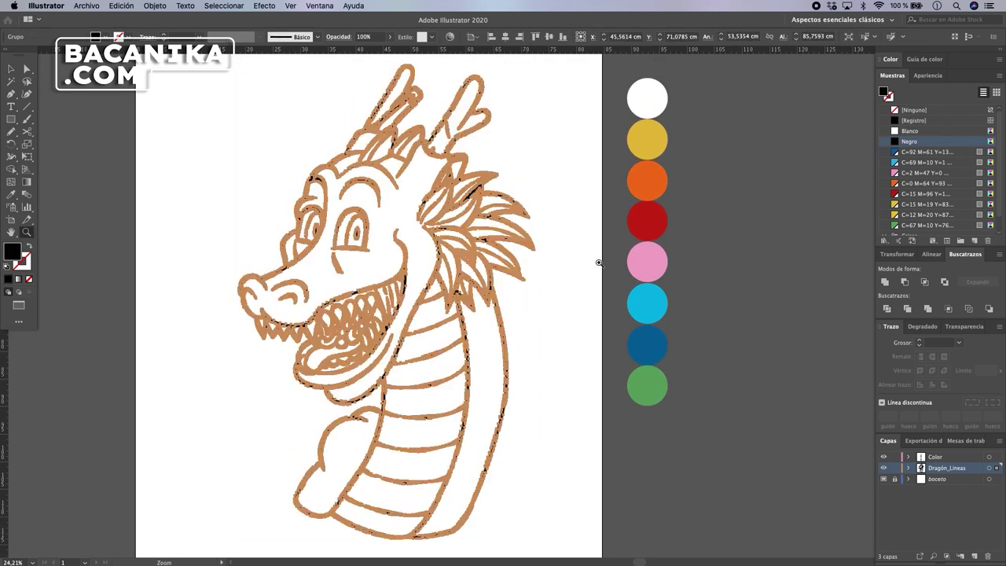
pyautogui.click(155, 5)
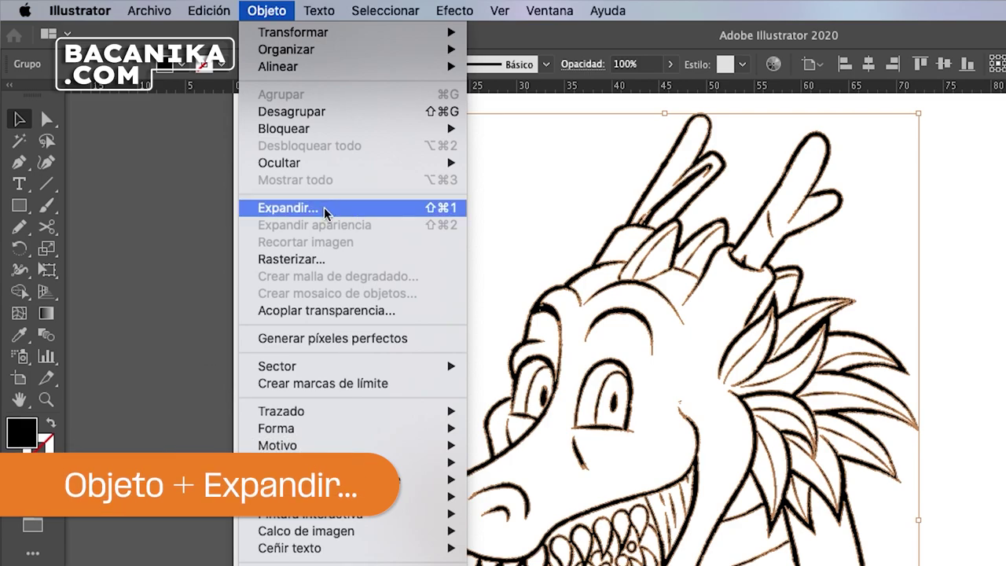
pyautogui.click(190, 124)
# Show the Buscatrazos options and merge the expanded line art into one shape with Unificar
pyautogui.press('z')
pyautogui.moveTo(508, 299); pyautogui.dragTo(504, 327)
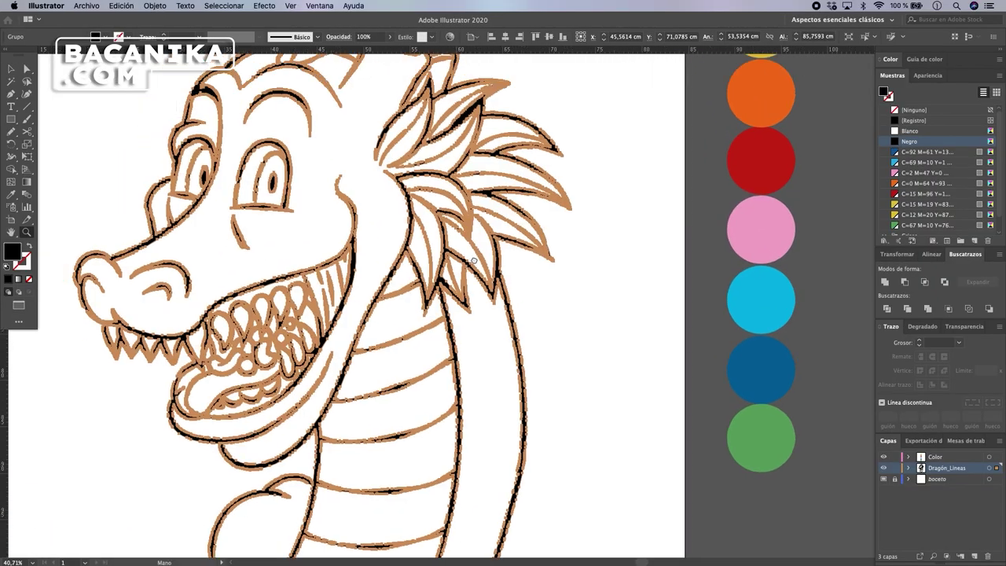
pyautogui.moveTo(428, 245); pyautogui.dragTo(516, 295)
pyautogui.scroll(-6, 596, 281)
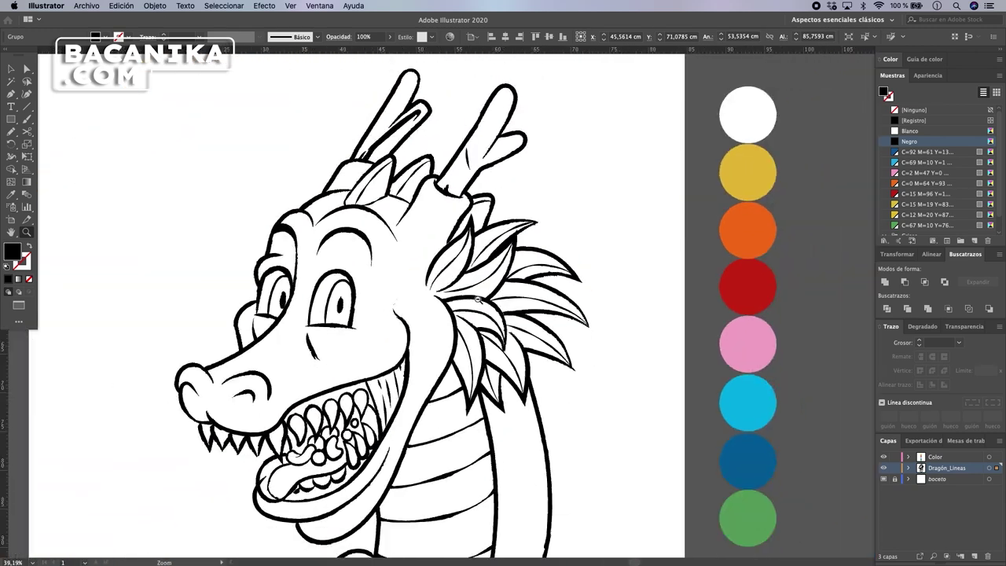
pyautogui.press('v')
pyautogui.click(321, 7)
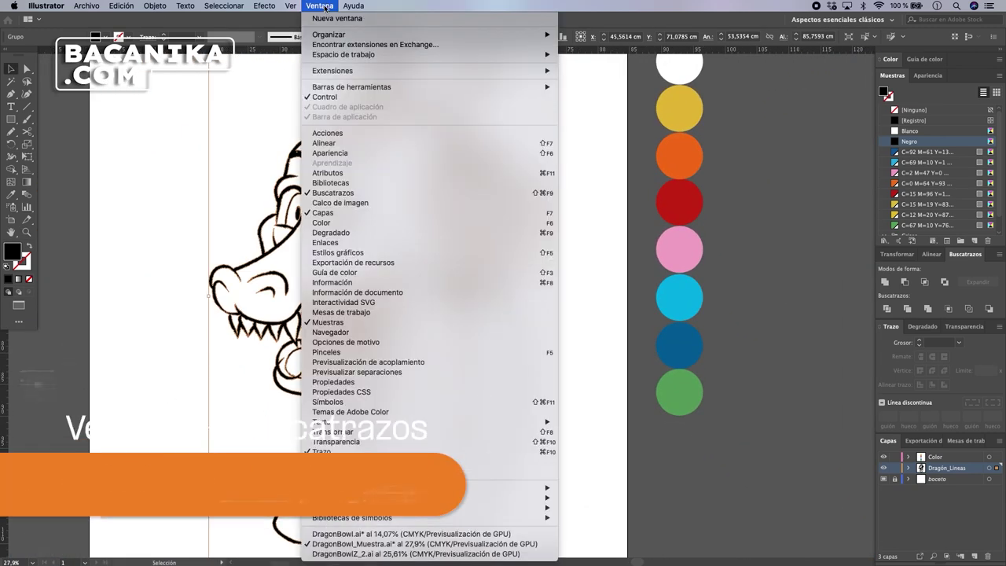
pyautogui.click(355, 194)
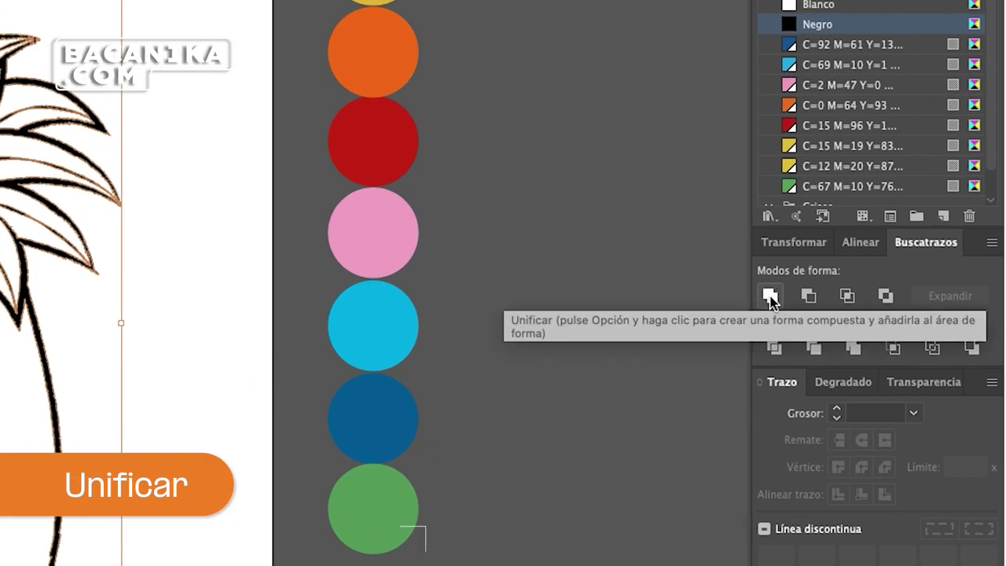
pyautogui.click(771, 297)
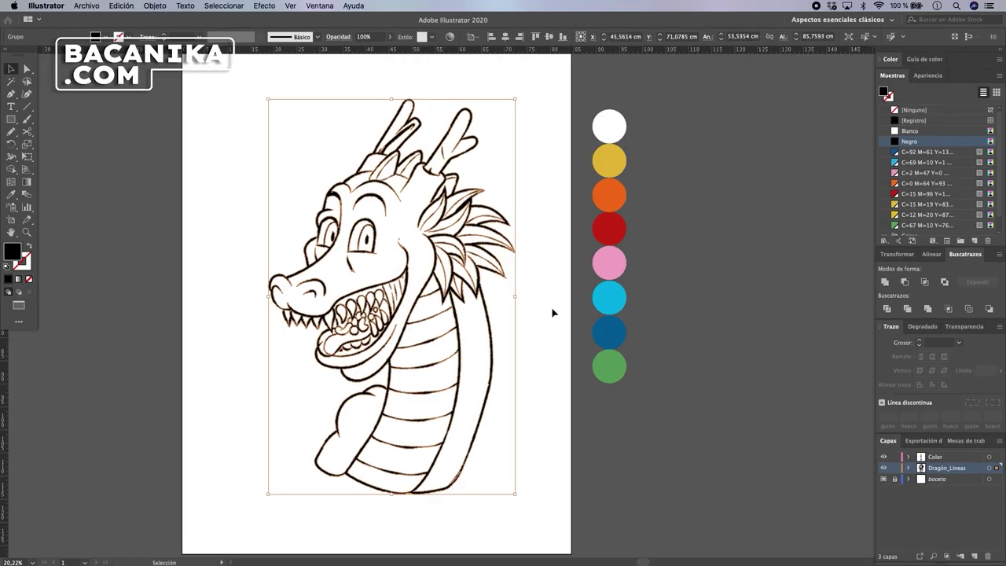
pyautogui.moveTo(519, 292); pyautogui.dragTo(544, 289)
pyautogui.moveTo(533, 323); pyautogui.dragTo(529, 301)
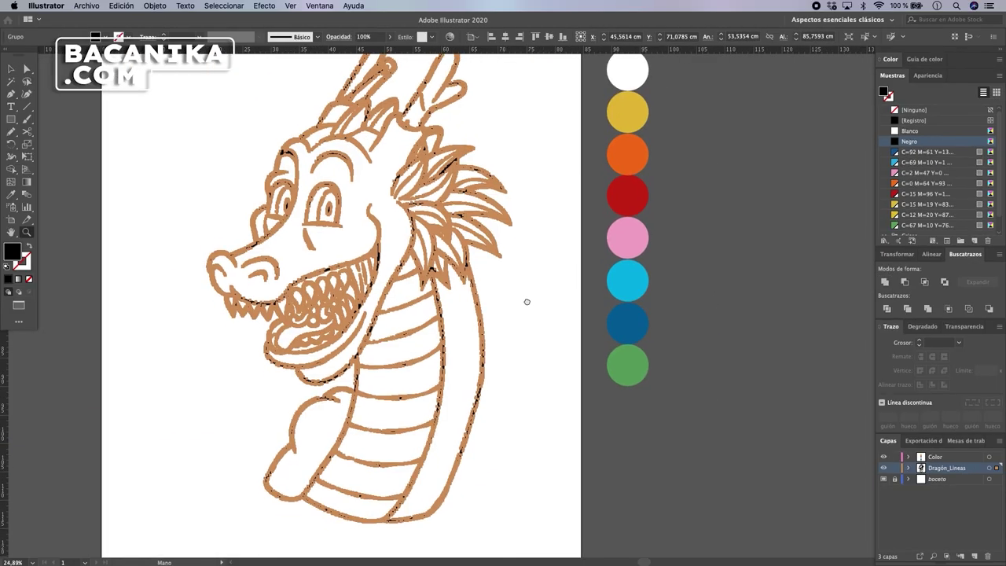
# Copy the merged line art and create a layer named Dragon_Color directly beneath Dragón_Lineas
pyautogui.press('a')
pyautogui.press('super+c')
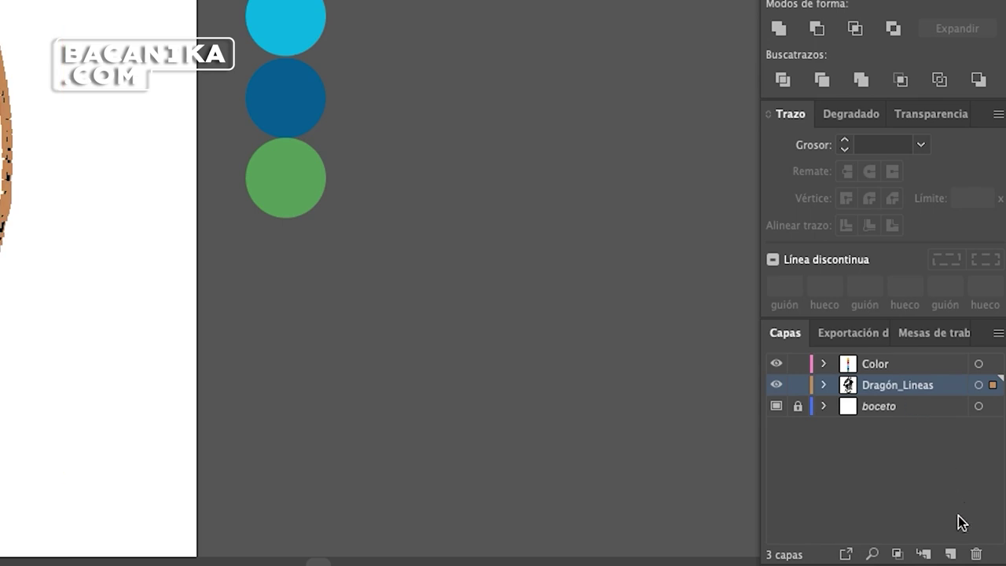
pyautogui.click(951, 554)
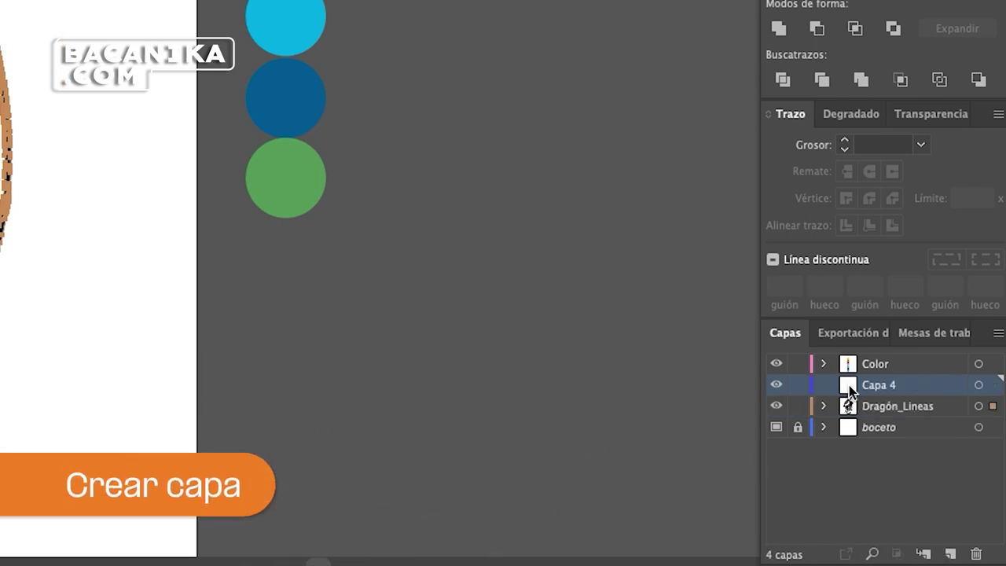
pyautogui.moveTo(885, 418); pyautogui.dragTo(889, 412)
pyautogui.doubleClick(881, 405)
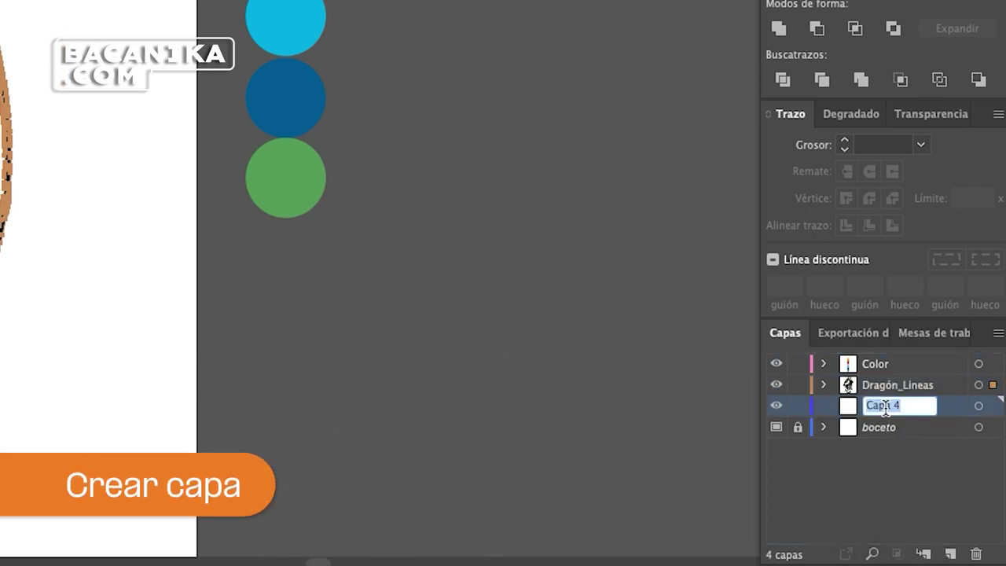
pyautogui.write('Dragon')
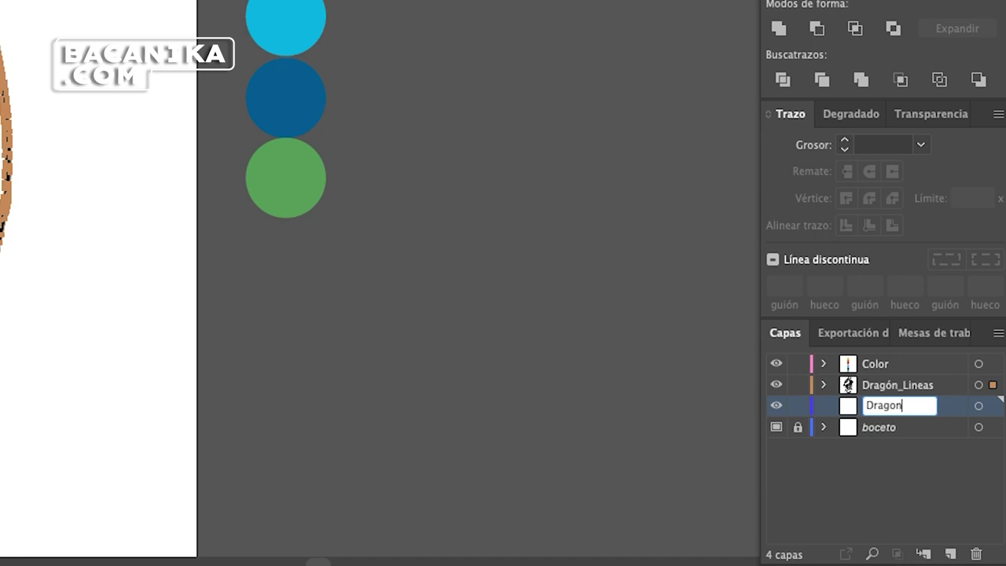
pyautogui.write('_Color')
pyautogui.press('Return')
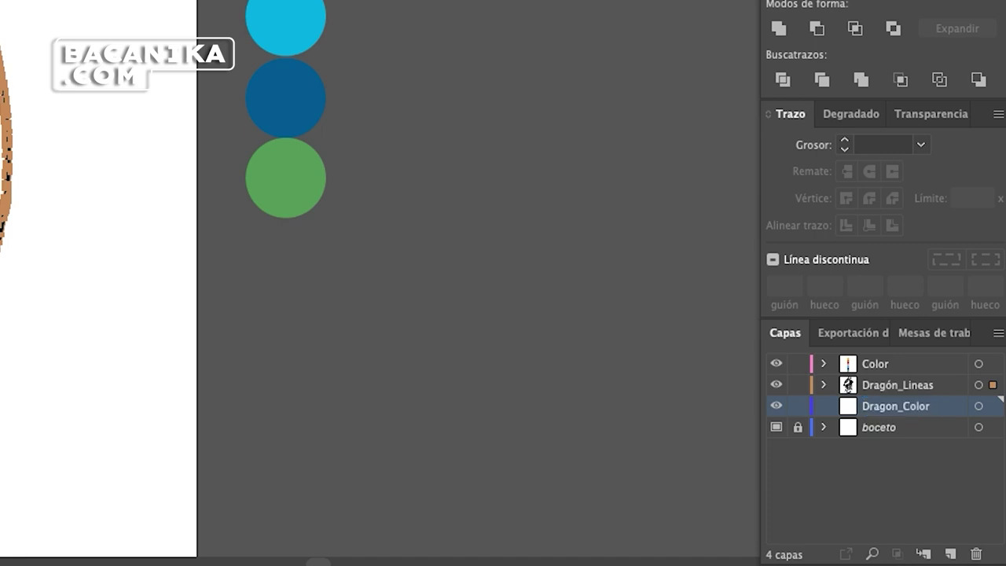
# Paste the copied line art in place on Dragon_Color, with Dragón_Lineas locked and hidden
pyautogui.click(798, 384)
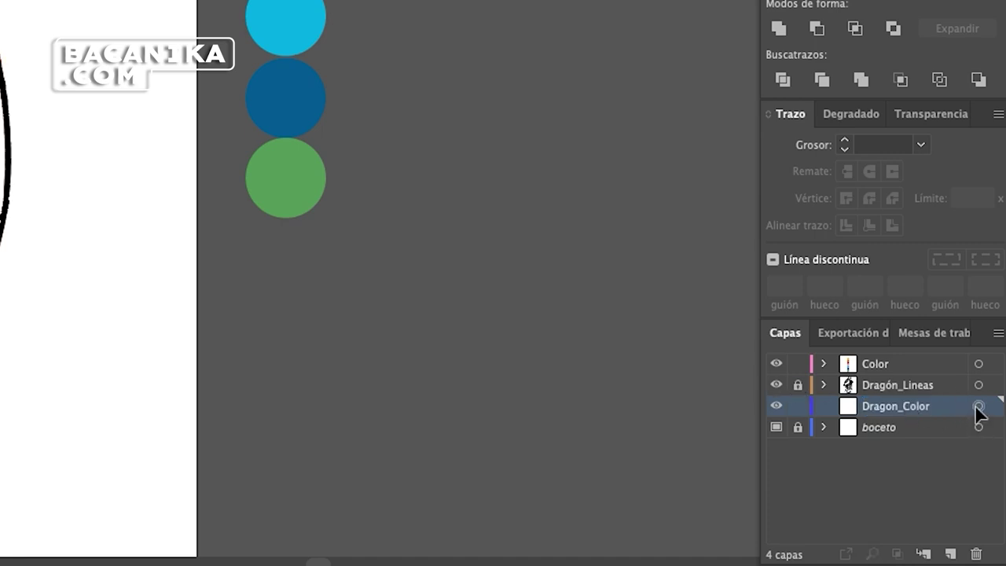
pyautogui.press('super+f')
pyautogui.click(777, 385)
pyautogui.scroll(4, 378, 283)
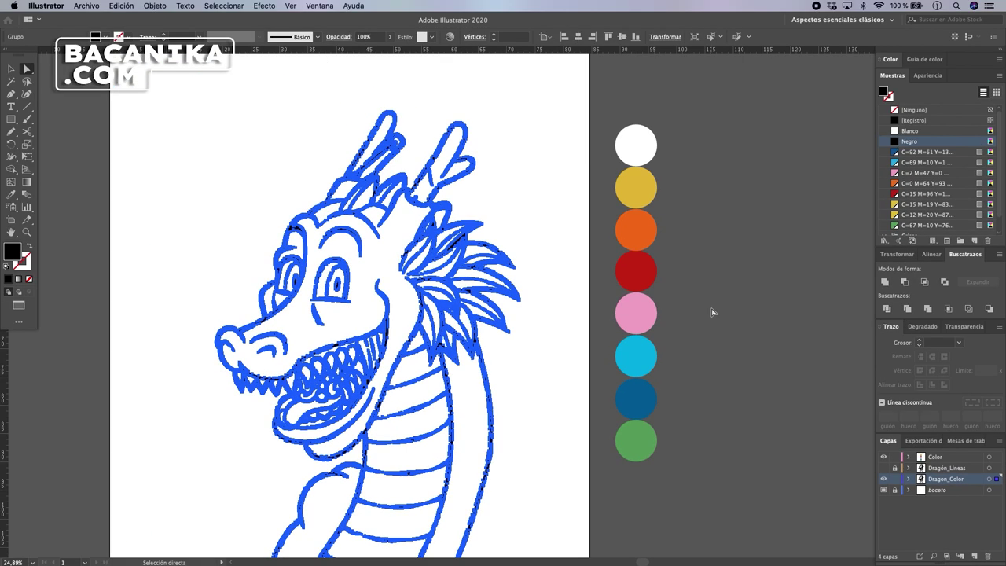
pyautogui.click(493, 146)
# Select only the outer contour of the line art on Dragon_Color and delete it
pyautogui.scroll(2, 512, 156)
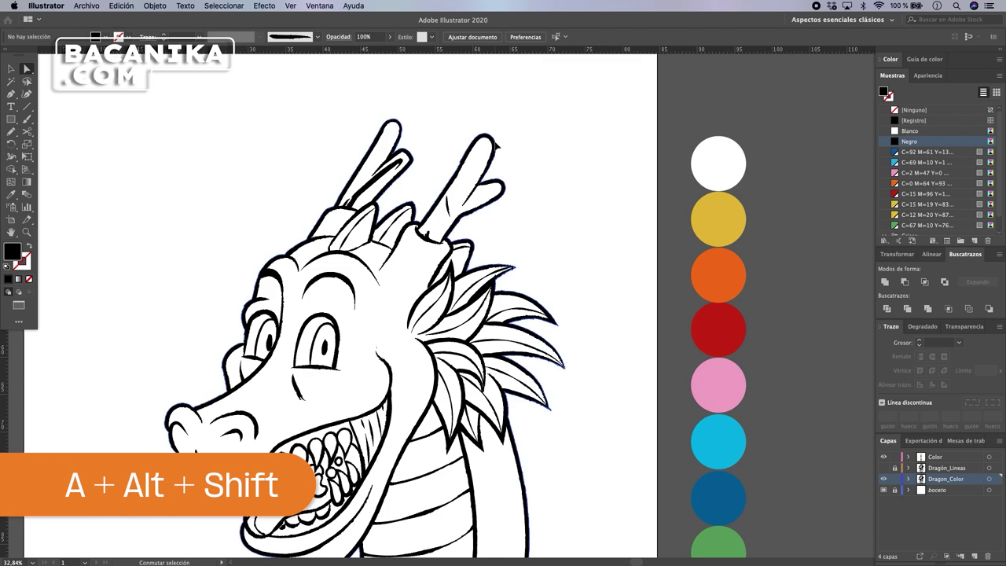
pyautogui.keyDown('alt'); pyautogui.keyDown('shift'); pyautogui.click(495, 146); pyautogui.keyUp('shift'); pyautogui.keyUp('alt')
pyautogui.moveTo(566, 308); pyautogui.dragTo(553, 243)
pyautogui.press('Delete')
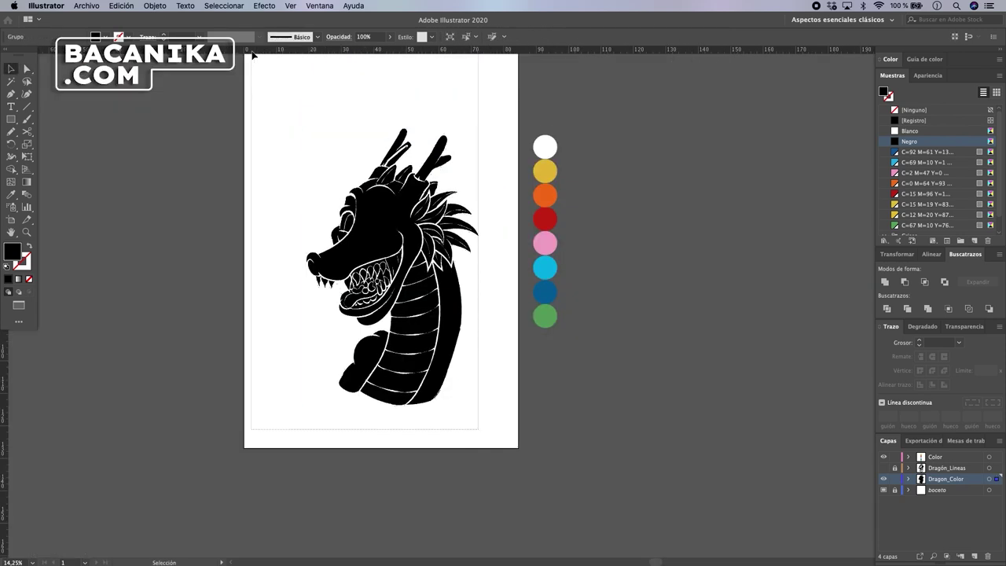
# Select the whole black dragon silhouette and split it into separate areas with the Dividir pathfinder
pyautogui.moveTo(254, 56); pyautogui.dragTo(478, 429)
pyautogui.moveTo(466, 225); pyautogui.dragTo(514, 227)
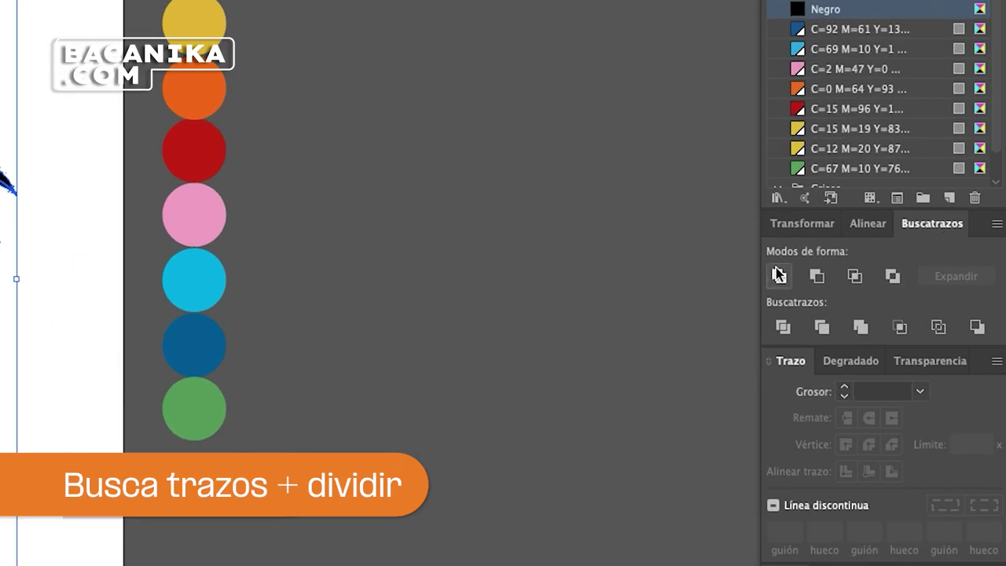
pyautogui.click(787, 330)
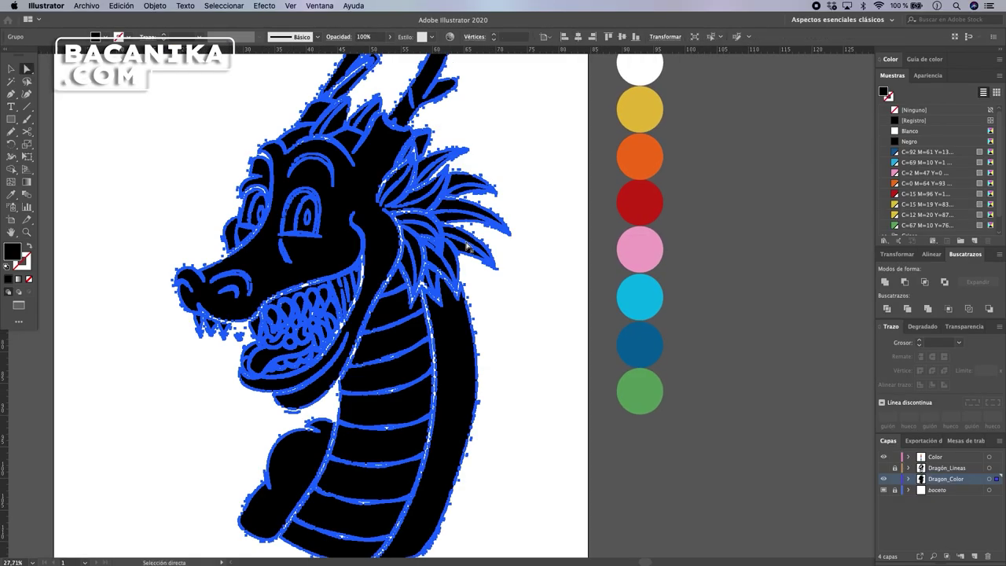
# Fill all the divided dragon areas with the light blue sampled from the palette circles
pyautogui.press('i')
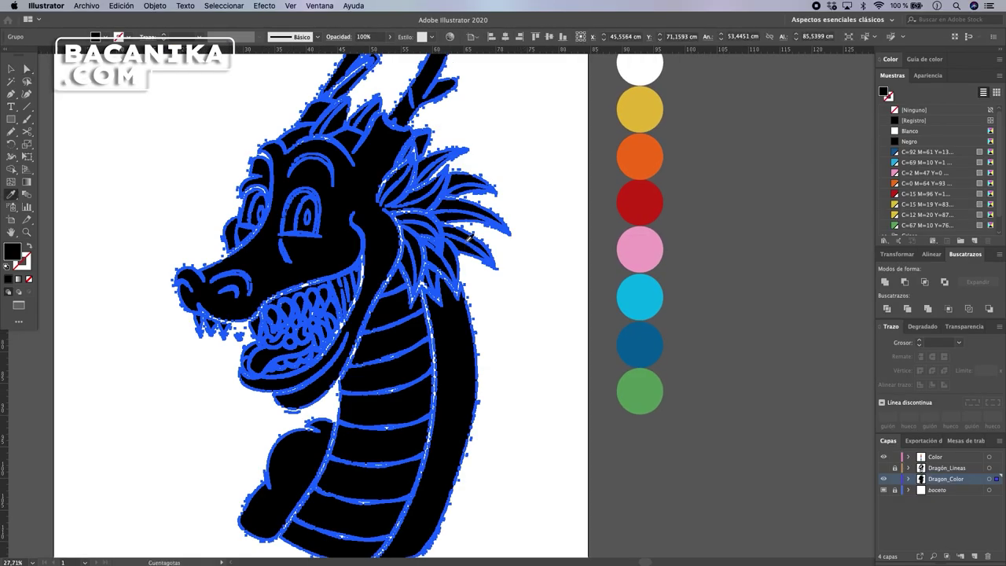
pyautogui.moveTo(585, 295); pyautogui.dragTo(595, 259)
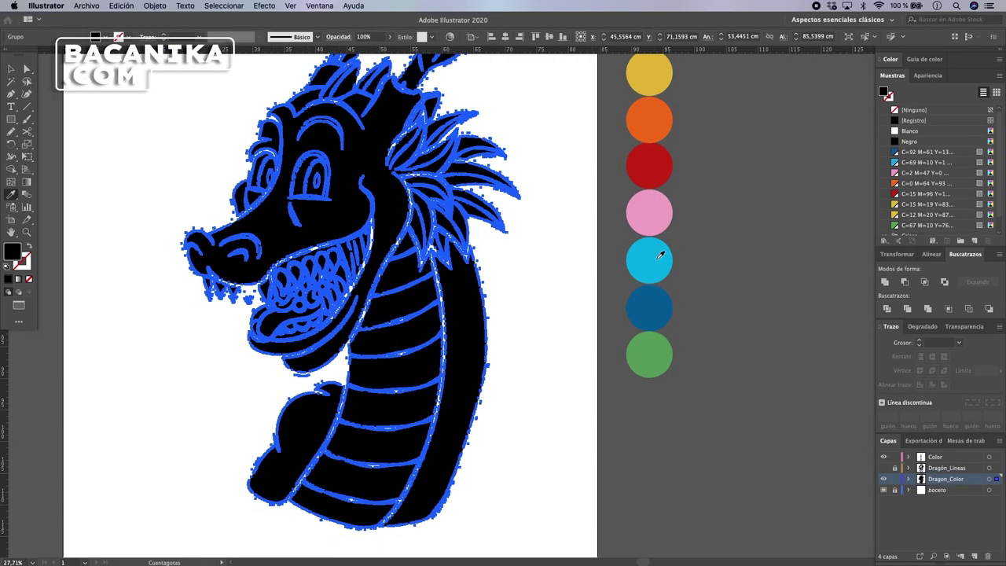
pyautogui.click(661, 254)
pyautogui.scroll(3, 578, 261)
pyautogui.hscroll(-3, 578, 261)
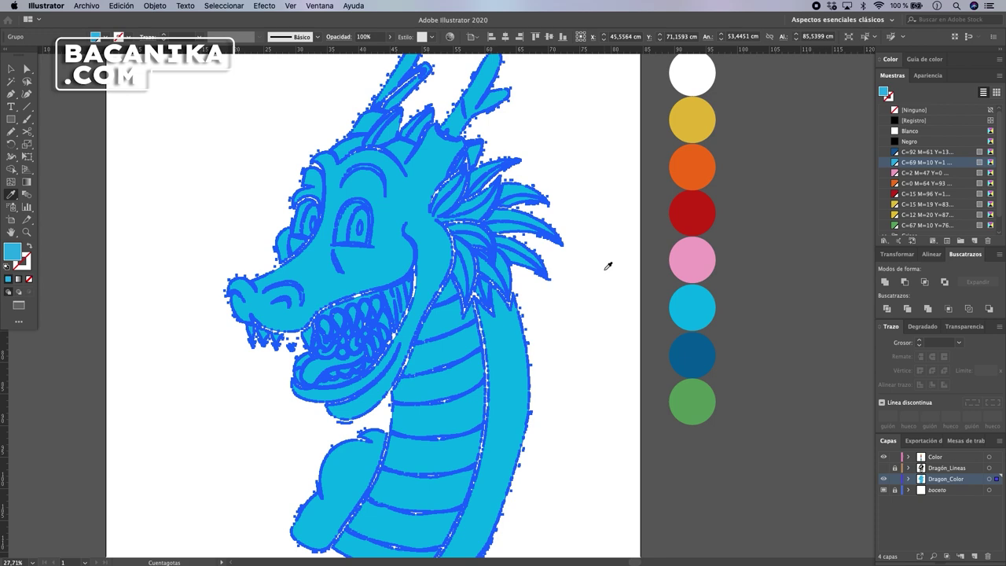
# Fill the dragon's irises with the red sampled from the palette circles
pyautogui.press('a')
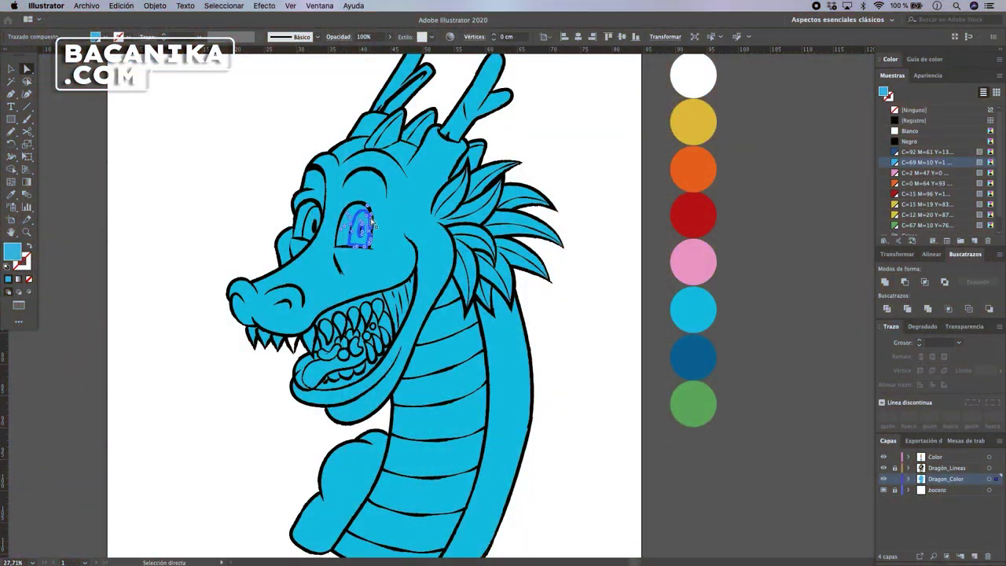
pyautogui.press('i')
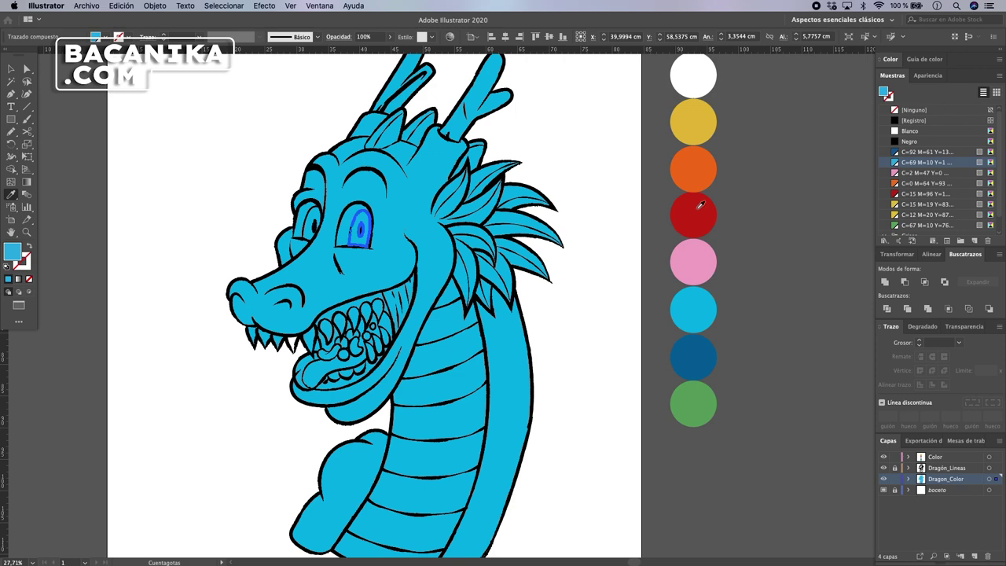
pyautogui.click(696, 204)
pyautogui.press('a')
pyautogui.click(607, 255)
pyautogui.moveTo(611, 275); pyautogui.dragTo(618, 273)
# Fill the eyeball area around the near eye's iris with the palette's white
pyautogui.click(360, 215)
pyautogui.press('i')
pyautogui.click(697, 78)
pyautogui.press('a')
pyautogui.click(588, 217)
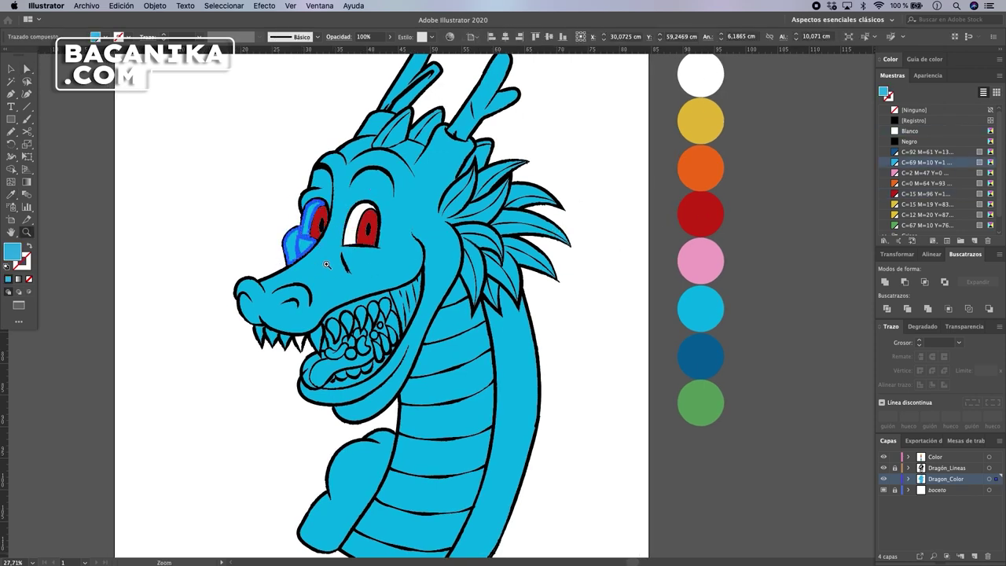
# Cut the far eye's eyeball area apart from the cheek below it with the Cuchilla tool
pyautogui.moveTo(329, 265); pyautogui.dragTo(367, 254)
pyautogui.press('c')
pyautogui.moveTo(29, 132); pyautogui.dragTo(118, 161)
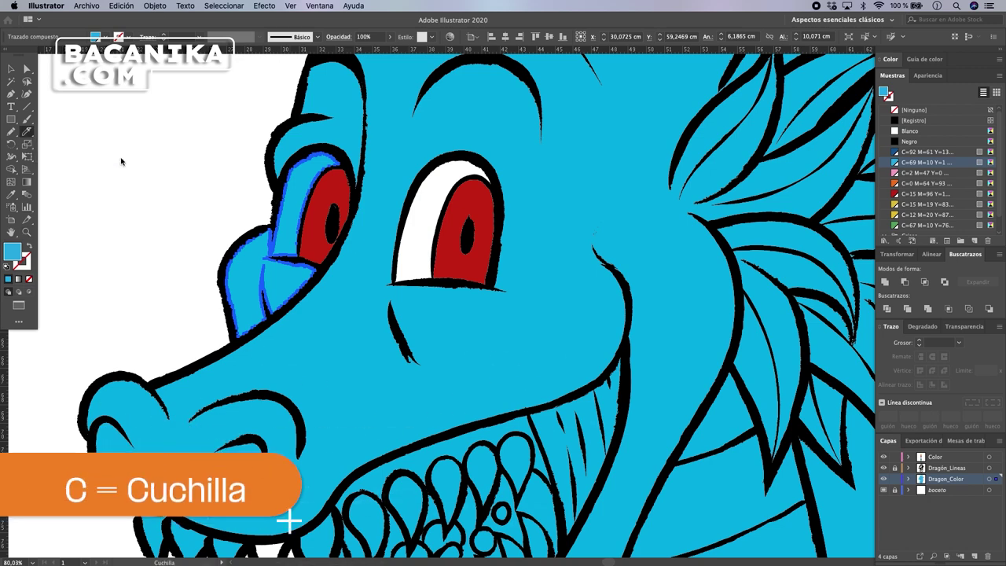
pyautogui.moveTo(277, 259); pyautogui.dragTo(268, 258)
pyautogui.press('a')
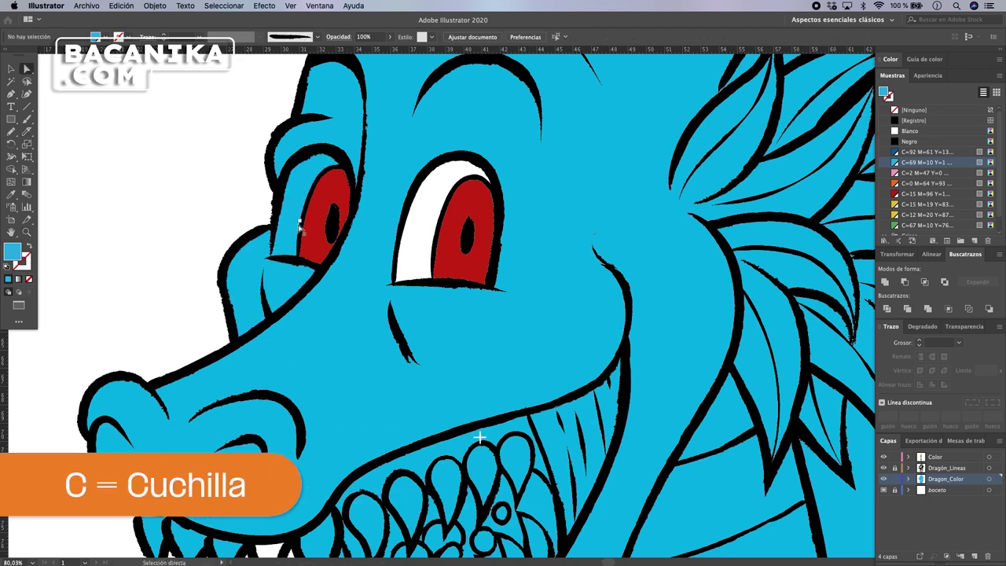
# Fill the separated far eyeball area with the white sampled from the near eye
pyautogui.click(292, 220)
pyautogui.press('i')
pyautogui.click(439, 192)
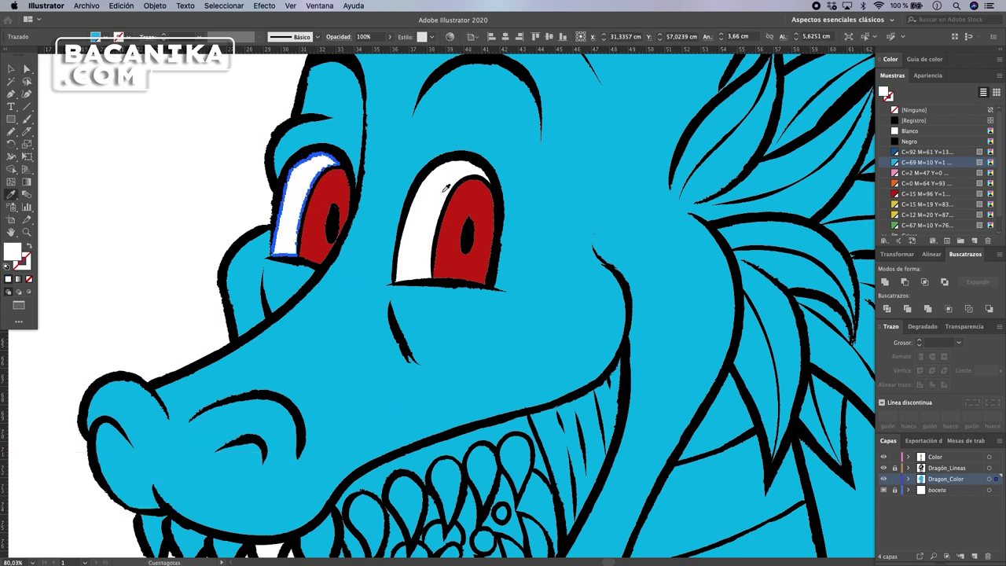
pyautogui.press('a')
pyautogui.click(243, 186)
# Fill the dragon's upper teeth and front fangs with the yellow sampled from the palette circles
pyautogui.press('z')
pyautogui.moveTo(489, 211); pyautogui.dragTo(424, 212)
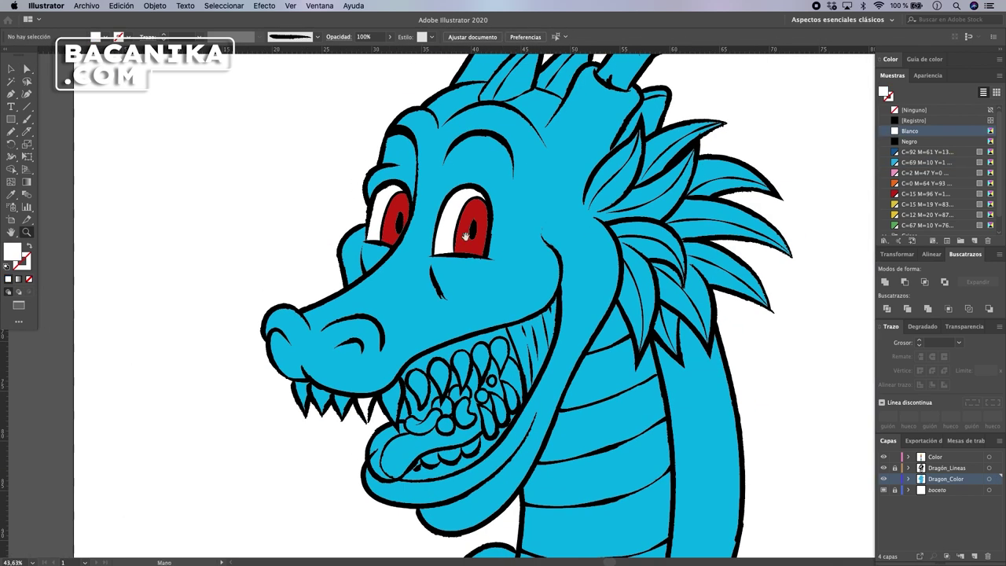
pyautogui.moveTo(504, 346); pyautogui.dragTo(334, 305)
pyautogui.press('a')
pyautogui.click(333, 305)
pyautogui.keyDown('shift'); pyautogui.click(319, 314); pyautogui.keyUp('shift')
pyautogui.keyDown('shift'); pyautogui.click(297, 319); pyautogui.keyUp('shift')
pyautogui.keyDown('shift'); pyautogui.click(274, 327); pyautogui.keyUp('shift')
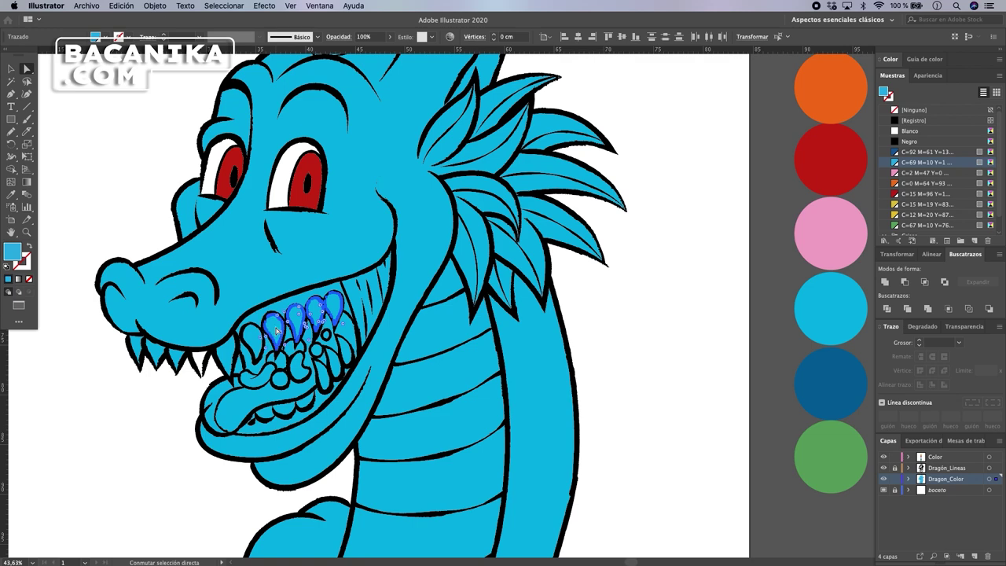
pyautogui.keyDown('shift'); pyautogui.click(256, 340); pyautogui.keyUp('shift')
pyautogui.press('i')
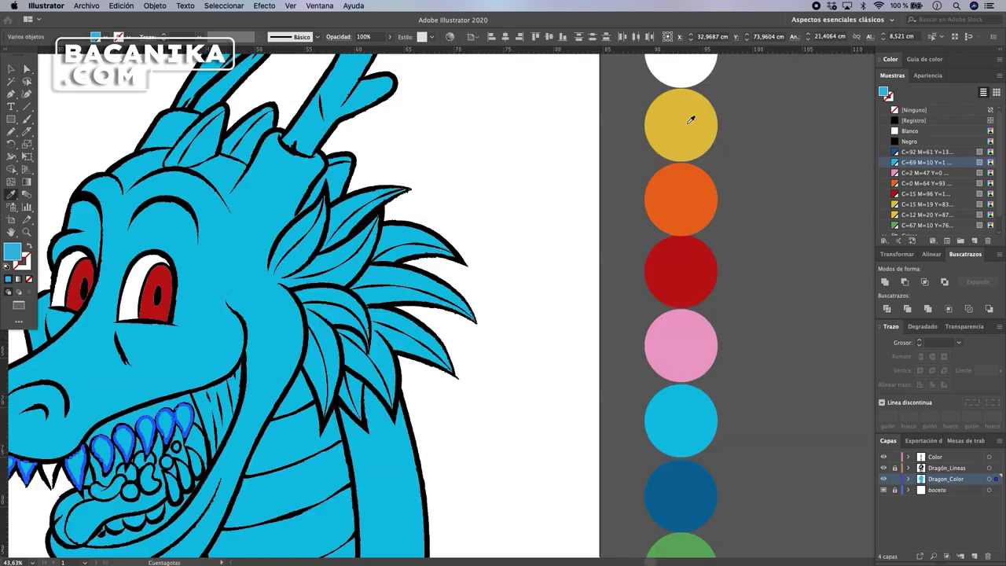
pyautogui.click(692, 117)
# Add the colours of the selected palette circles to the document's swatches
pyautogui.moveTo(470, 281); pyautogui.dragTo(536, 210)
pyautogui.press('z')
pyautogui.moveTo(737, 112); pyautogui.dragTo(586, 168)
pyautogui.press('v')
pyautogui.click(586, 168)
pyautogui.moveTo(538, 103); pyautogui.dragTo(537, 99)
pyautogui.press('z')
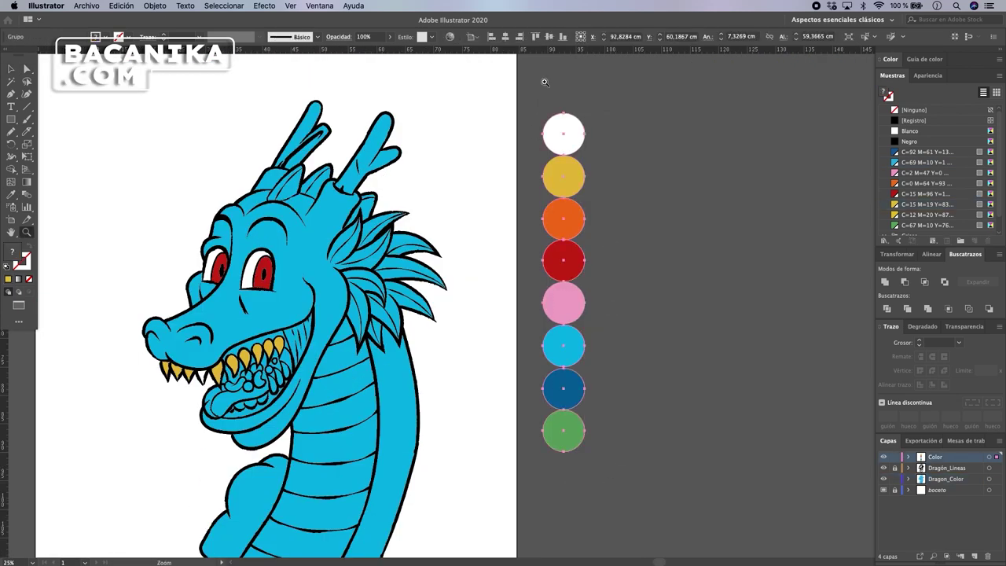
pyautogui.press('v')
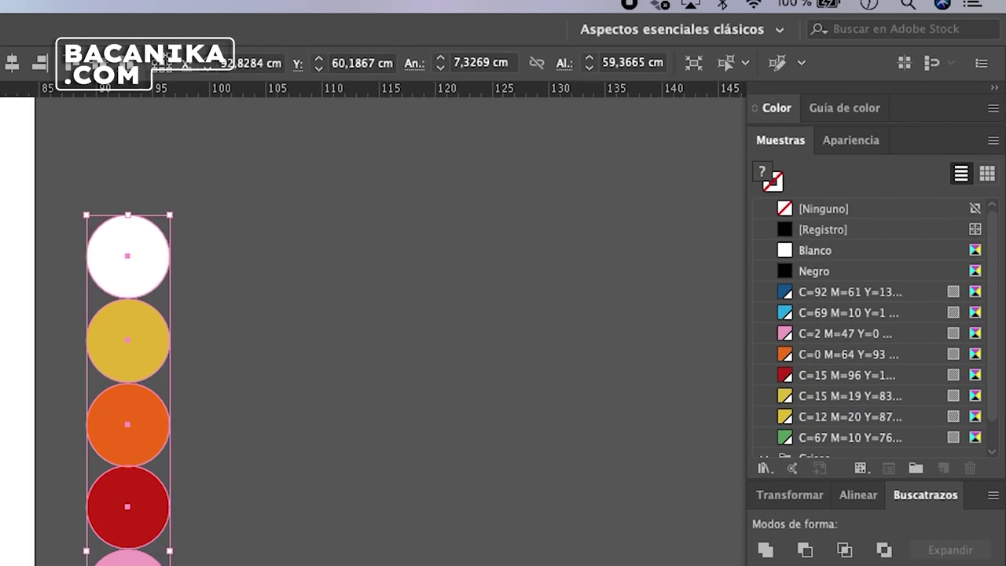
pyautogui.click(991, 142)
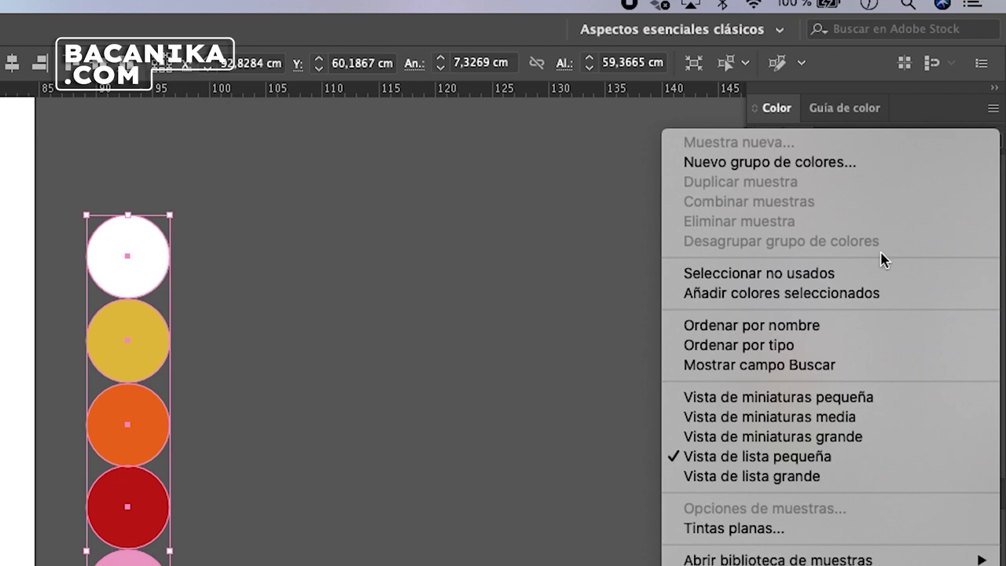
pyautogui.click(840, 296)
pyautogui.moveTo(995, 259); pyautogui.dragTo(992, 309)
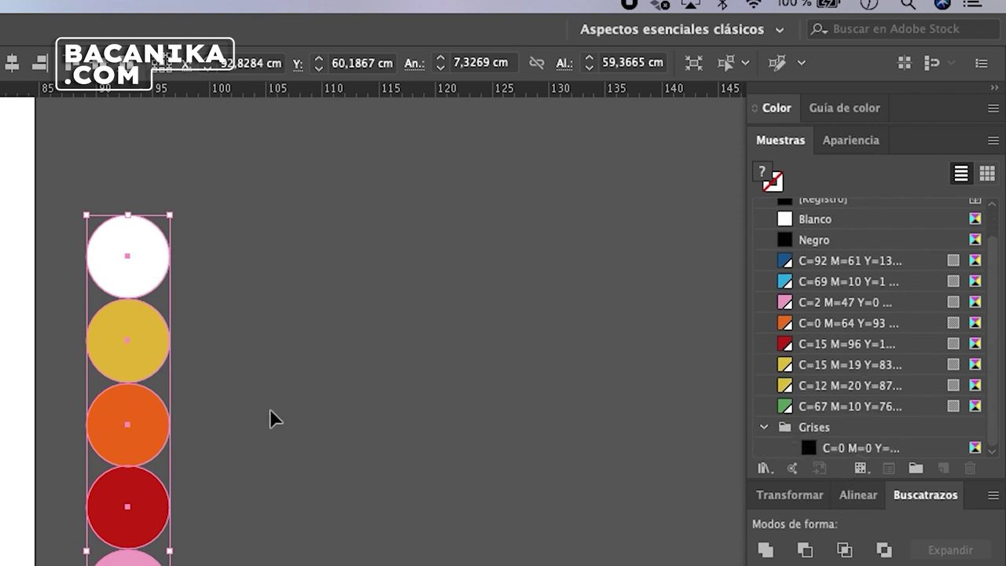
# Fill all the belly bands along the dragon's neck with the yellow sampled from the palette circles
pyautogui.press('space')
pyautogui.moveTo(583, 288); pyautogui.dragTo(703, 187)
pyautogui.press('a')
pyautogui.click(462, 291)
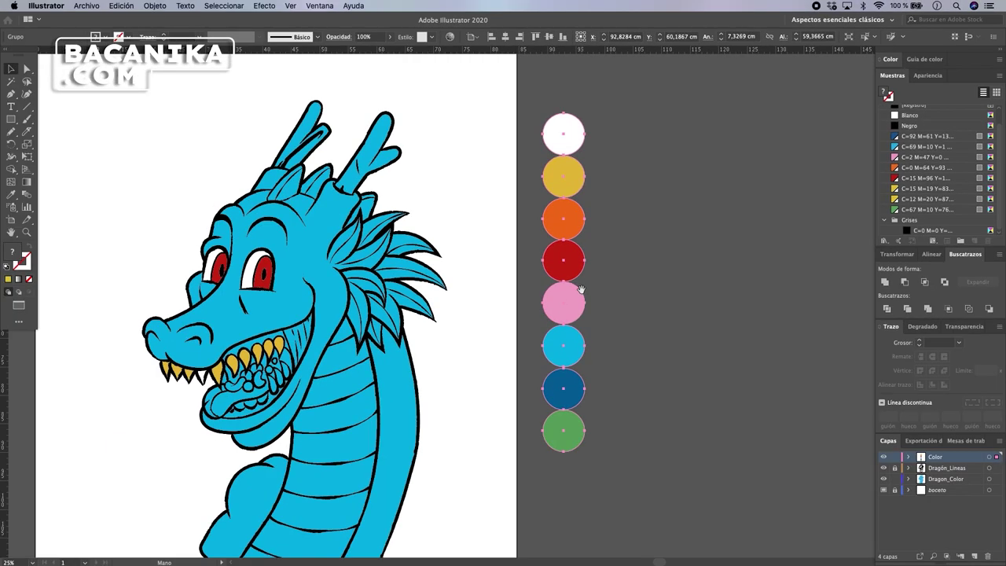
pyautogui.keyDown('shift'); pyautogui.click(461, 291); pyautogui.keyUp('shift')
pyautogui.keyDown('shift'); pyautogui.click(457, 316); pyautogui.keyUp('shift')
pyautogui.keyDown('shift'); pyautogui.click(451, 353); pyautogui.keyUp('shift')
pyautogui.keyDown('shift'); pyautogui.click(449, 386); pyautogui.keyUp('shift')
pyautogui.keyDown('shift'); pyautogui.click(432, 421); pyautogui.keyUp('shift')
pyautogui.moveTo(422, 448); pyautogui.dragTo(416, 460)
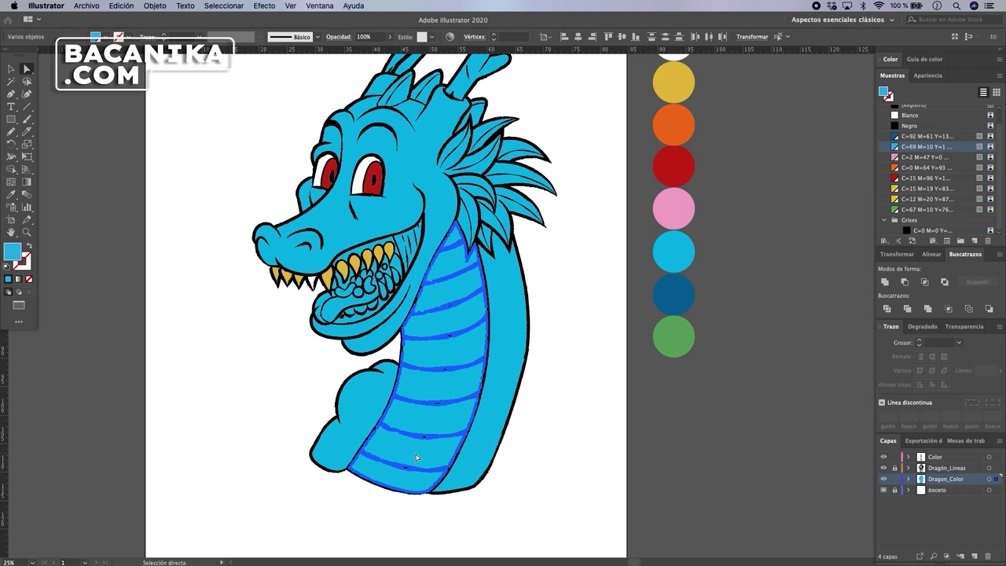
pyautogui.press('i')
pyautogui.click(680, 82)
pyautogui.press('a')
pyautogui.click(582, 299)
# Cut the gum area above the upper teeth apart from the inside of the mouth with the Cuchilla tool
pyautogui.click(350, 256)
pyautogui.press('z')
pyautogui.moveTo(348, 248); pyautogui.dragTo(425, 250)
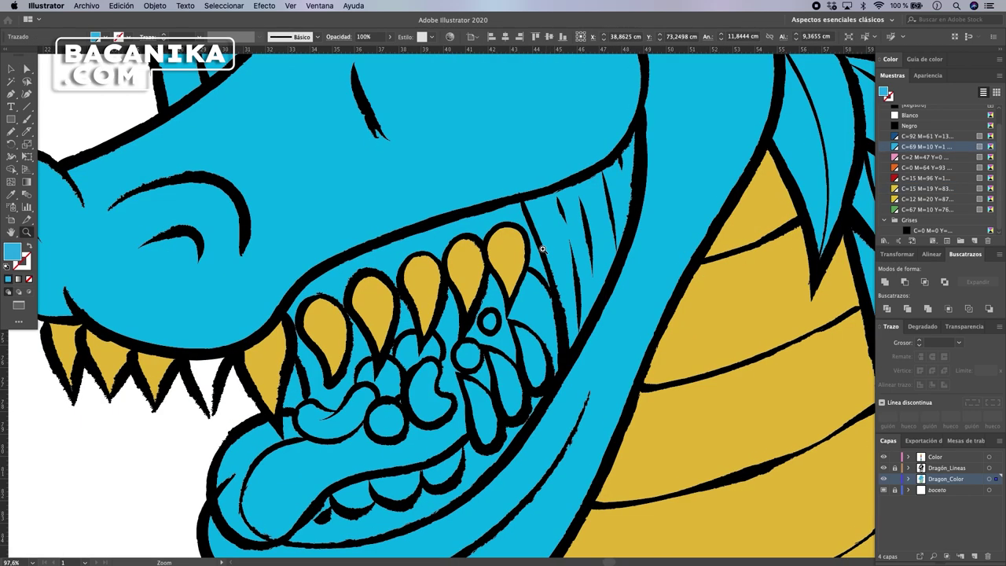
pyautogui.click(27, 132)
pyautogui.moveTo(307, 341); pyautogui.dragTo(290, 336)
# Fill the separated upper gum area with the pink swatch C=2 M=47 Y=0
pyautogui.press('a')
pyautogui.press('super+shift+a')
pyautogui.click(384, 259)
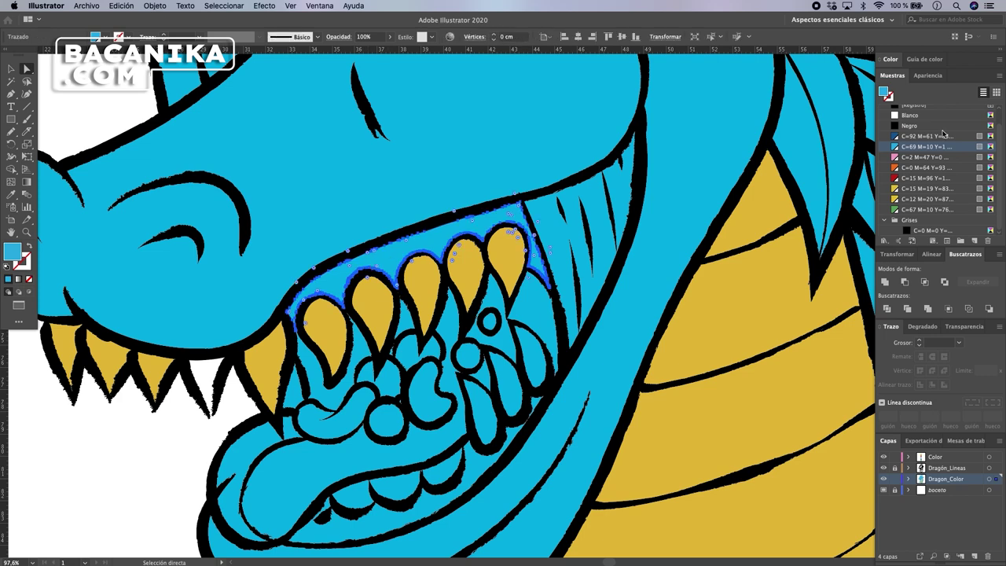
pyautogui.click(926, 160)
# Fill the dragon's tongue with the red sampled from the near eye's iris
pyautogui.press('z')
pyautogui.moveTo(634, 263); pyautogui.dragTo(556, 266)
pyautogui.moveTo(528, 355); pyautogui.dragTo(396, 375)
pyautogui.press('a')
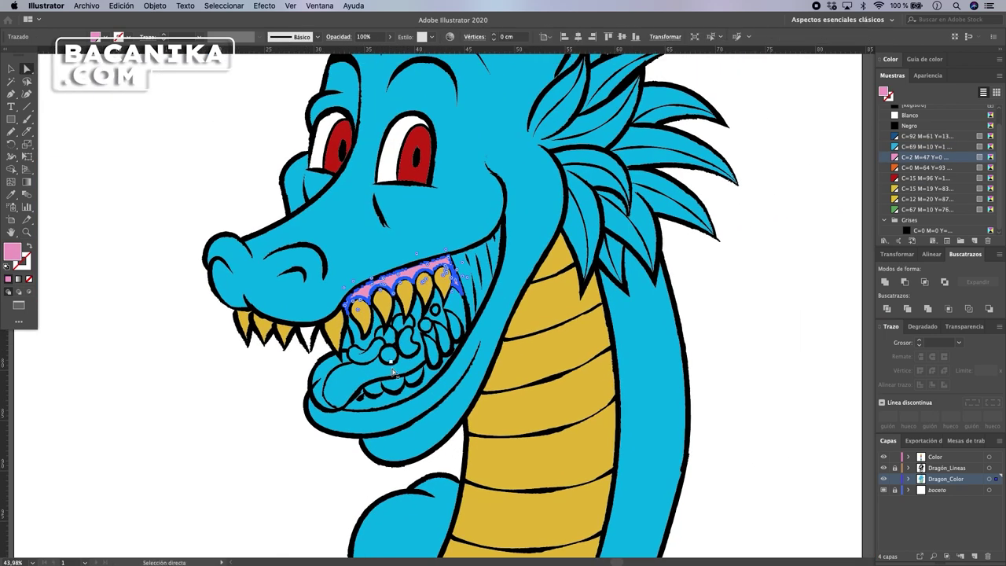
pyautogui.click(366, 377)
pyautogui.press('i')
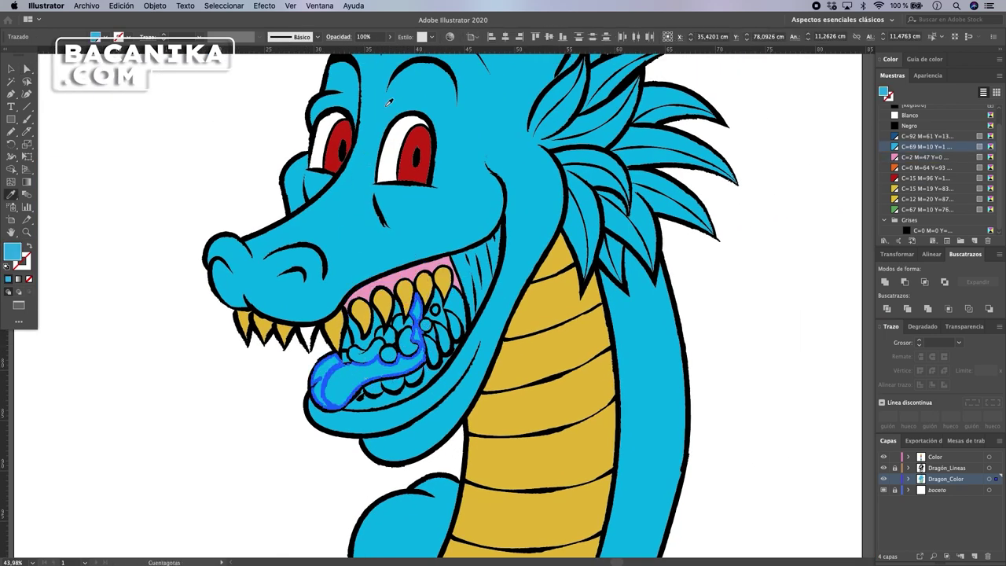
pyautogui.click(418, 135)
pyautogui.press('a')
pyautogui.click(233, 205)
# Fill the two curved pieces lying above the tongue with the green sampled from the palette circles
pyautogui.moveTo(417, 315); pyautogui.dragTo(359, 324)
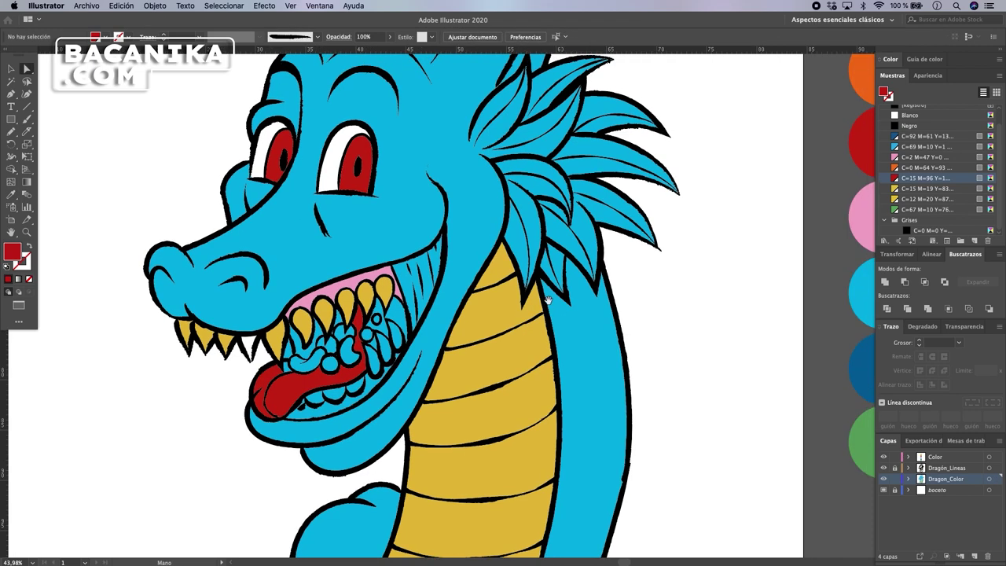
pyautogui.click(348, 358)
pyautogui.keyDown('shift'); pyautogui.click(306, 359); pyautogui.keyUp('shift')
pyautogui.hscroll(3, 551, 354)
pyautogui.press('i')
pyautogui.click(762, 415)
pyautogui.moveTo(445, 263)
pyautogui.mouseDown()
pyautogui.moveTo(444, 274)
pyautogui.moveTo(456, 267)
pyautogui.mouseUp()
pyautogui.moveTo(378, 331); pyautogui.dragTo(328, 304)
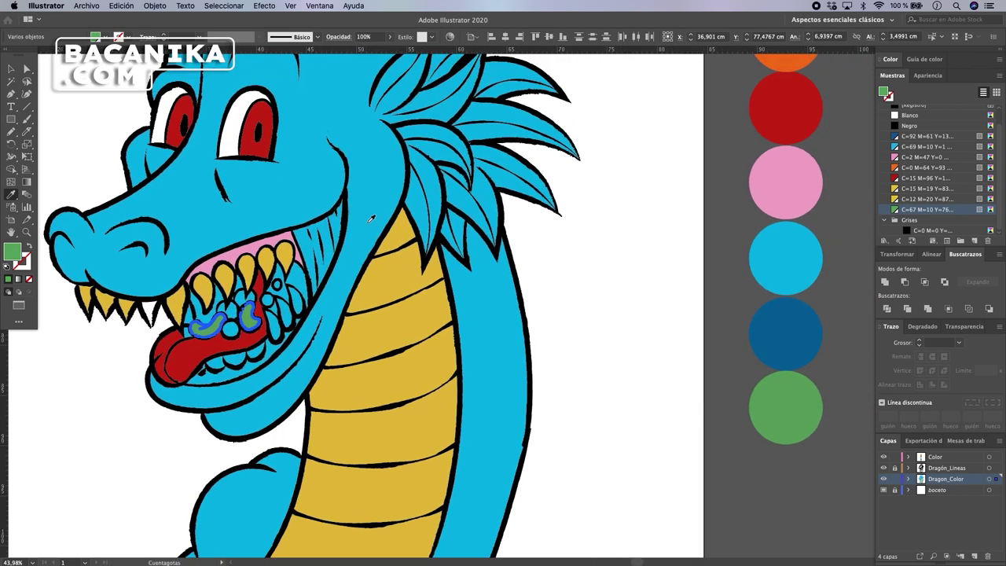
pyautogui.click(247, 310)
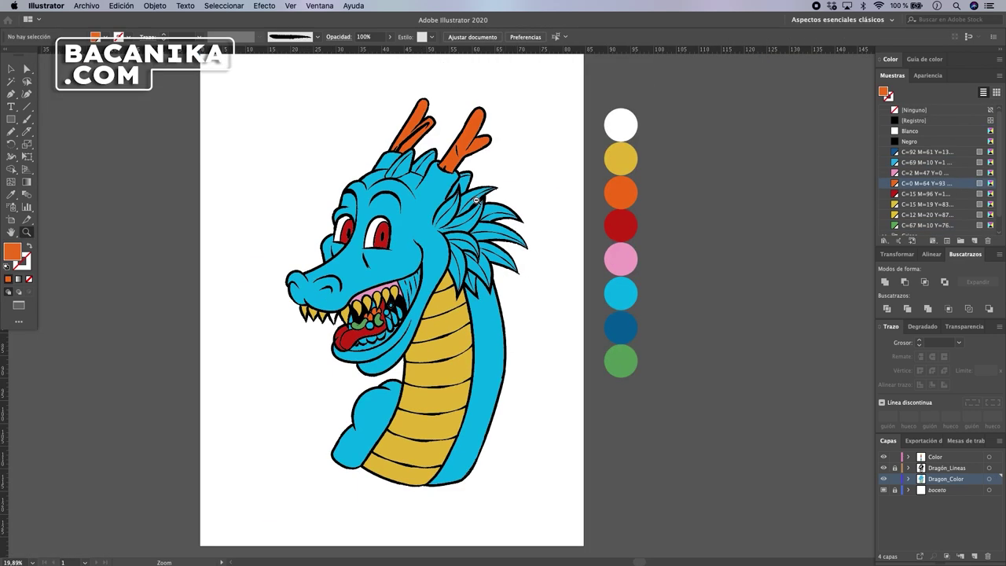
pyautogui.moveTo(551, 298); pyautogui.dragTo(485, 293)
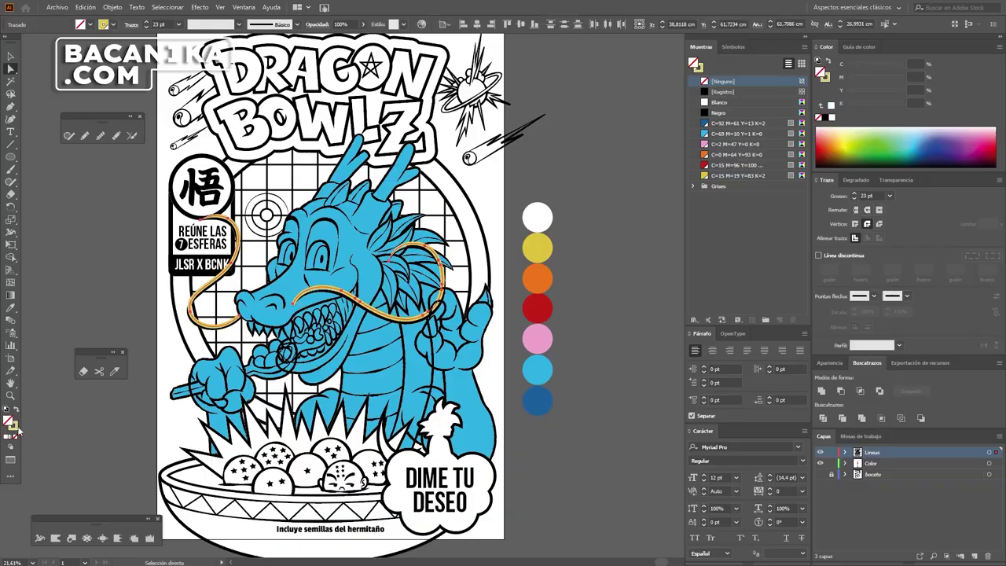
pyautogui.click(568, 411)
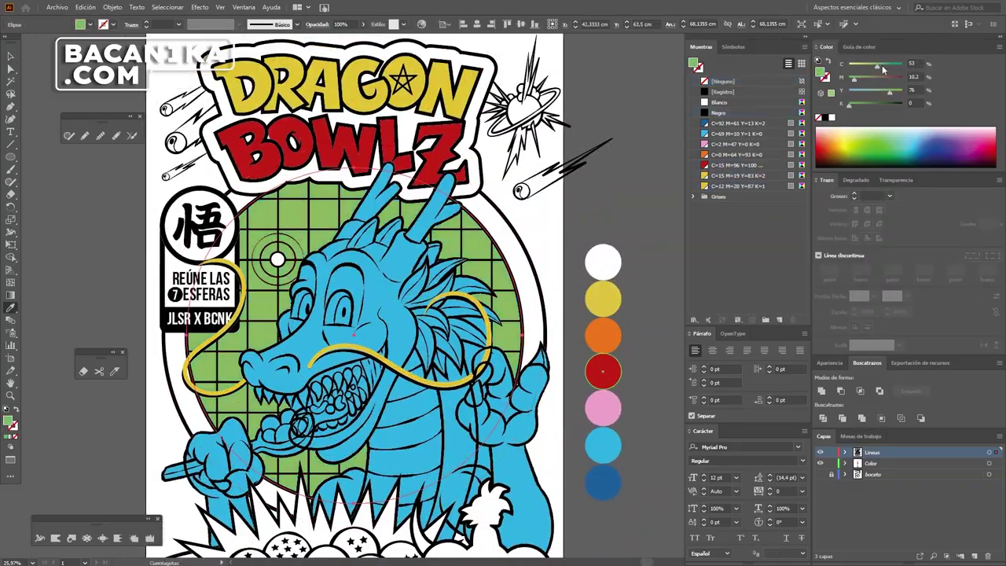
pyautogui.keyDown('shift'); pyautogui.click(317, 454); pyautogui.keyUp('shift')
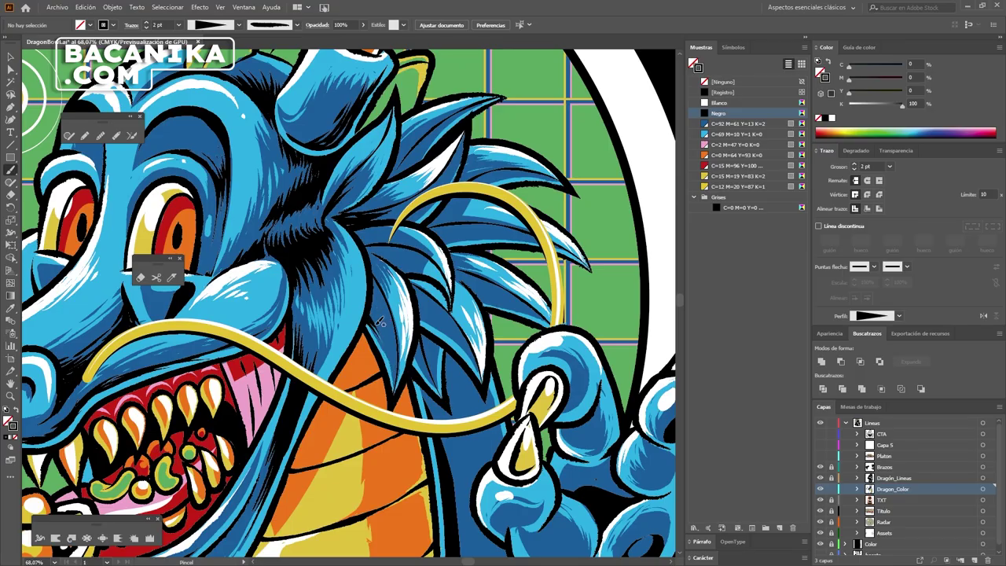
# Paint fine 1 pt black shading strokes over the horn base and cheek fins with the Paintbrush on the Dragon_Color layer
pyautogui.press('v')
pyautogui.moveTo(348, 117)
pyautogui.mouseDown()
pyautogui.moveTo(332, 151)
pyautogui.moveTo(292, 178)
pyautogui.mouseUp()
pyautogui.press('i')
pyautogui.click(303, 96)
pyautogui.press('b')
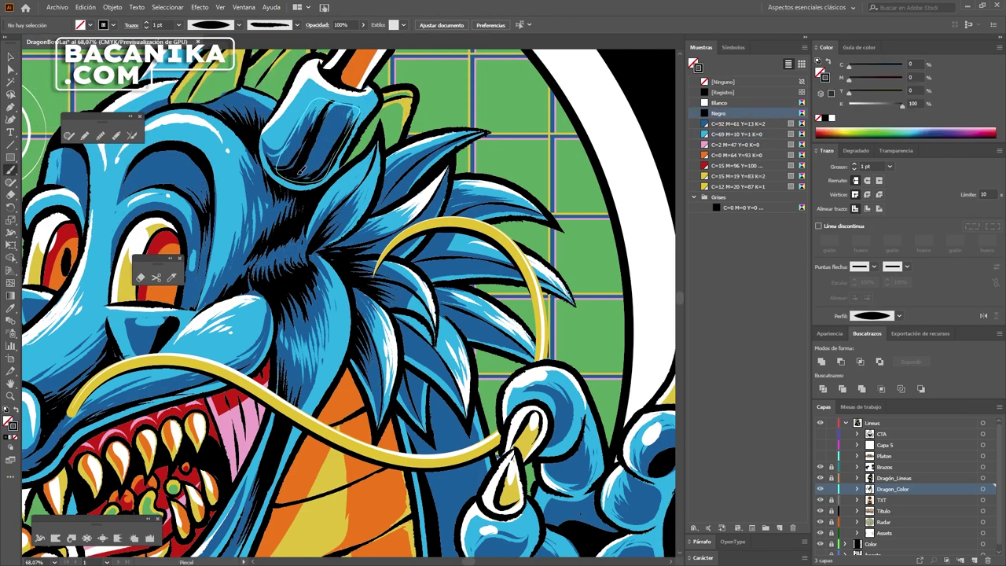
pyautogui.click(301, 170)
pyautogui.scroll(-2, 354, 119)
pyautogui.press('b')
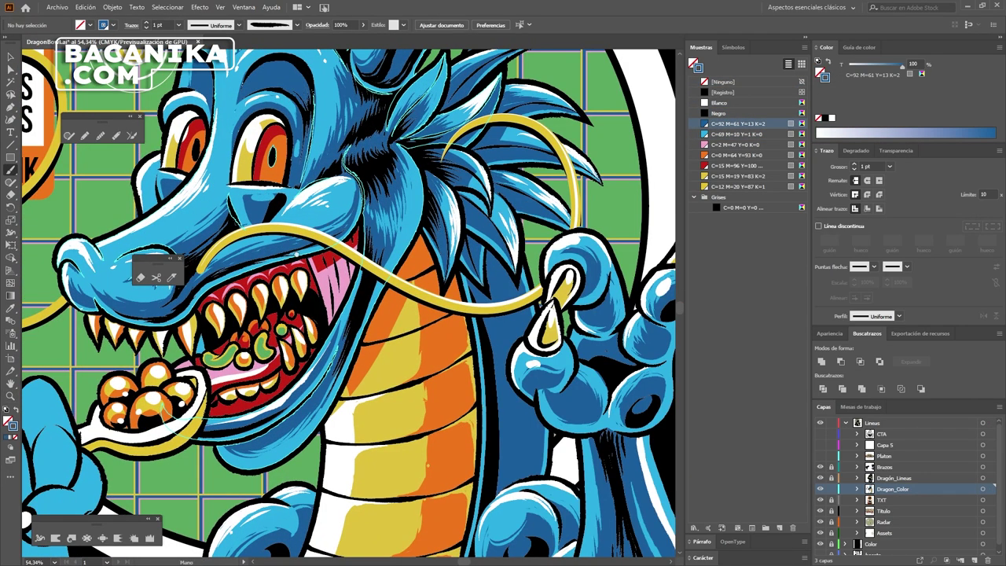
pyautogui.moveTo(297, 254); pyautogui.dragTo(322, 303)
pyautogui.press('v')
pyautogui.click(320, 221)
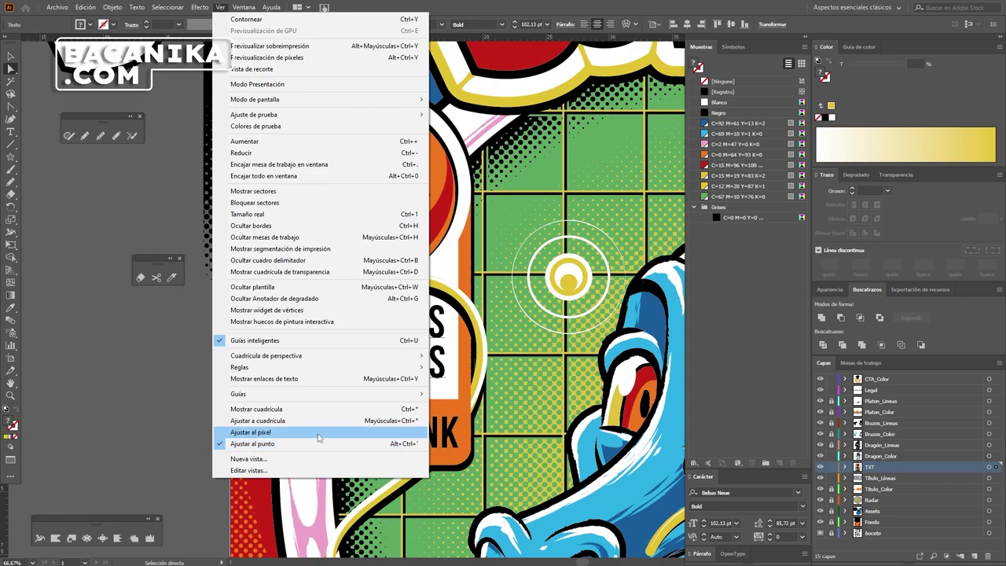
pyautogui.doubleClick(358, 335)
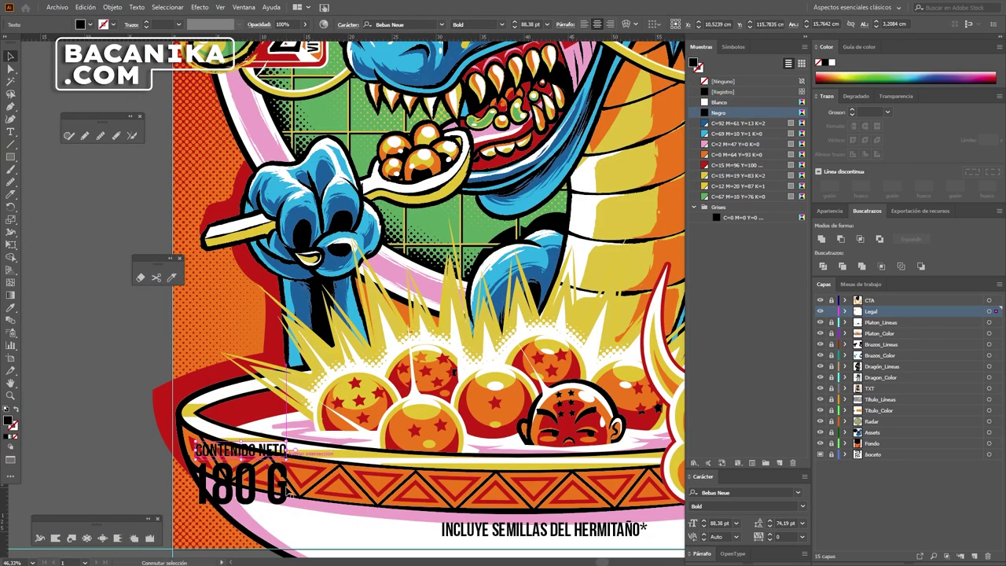
pyautogui.click(502, 353)
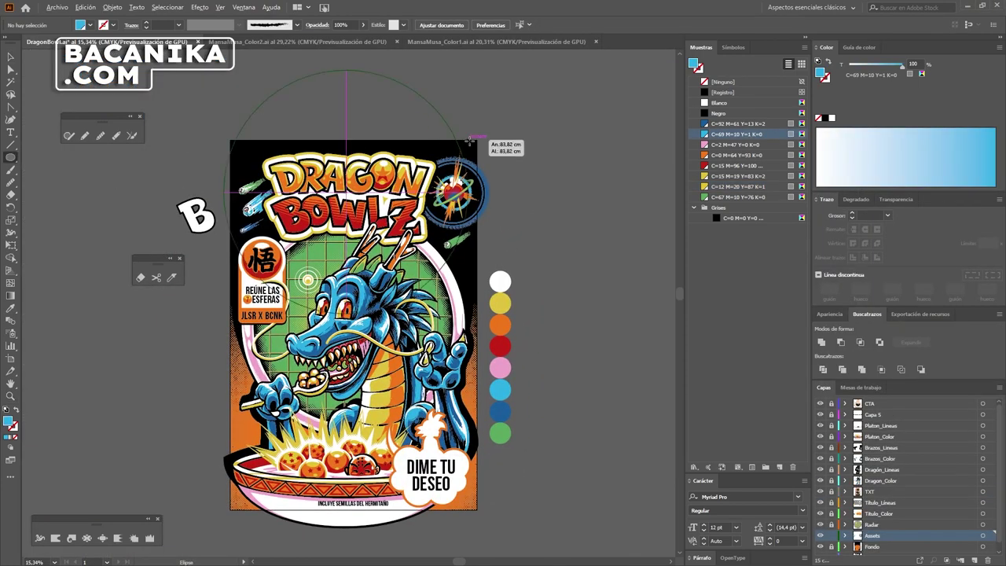
# Draw a black circle centred behind the title on the Fondo layer and enlarge it to about 117 cm wide
pyautogui.moveTo(350, 184); pyautogui.dragTo(484, 123)
pyautogui.hotkey('shift', 'x')
pyautogui.hotkey('ctrl', 'x')
pyautogui.click(873, 539)
pyautogui.hotkey('ctrl', 'f')
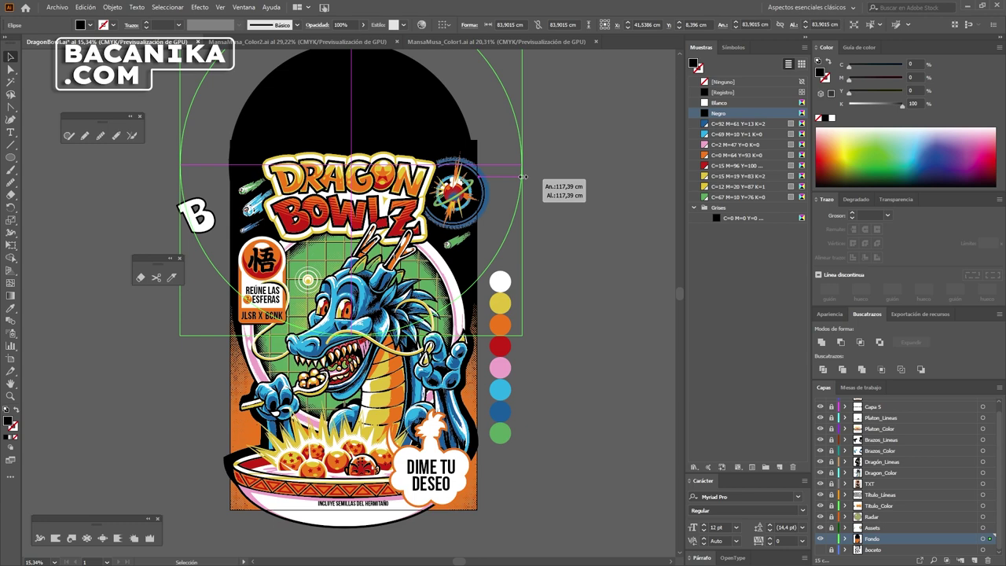
pyautogui.moveTo(523, 177); pyautogui.dragTo(523, 177)
# Give the circle a radial gradient from a black centre to a white edge, with the black stop at about 52% and the white at about 98%
pyautogui.click(856, 200)
pyautogui.click(880, 216)
pyautogui.click(822, 254)
pyautogui.press('g')
pyautogui.moveTo(347, 165); pyautogui.dragTo(440, 164)
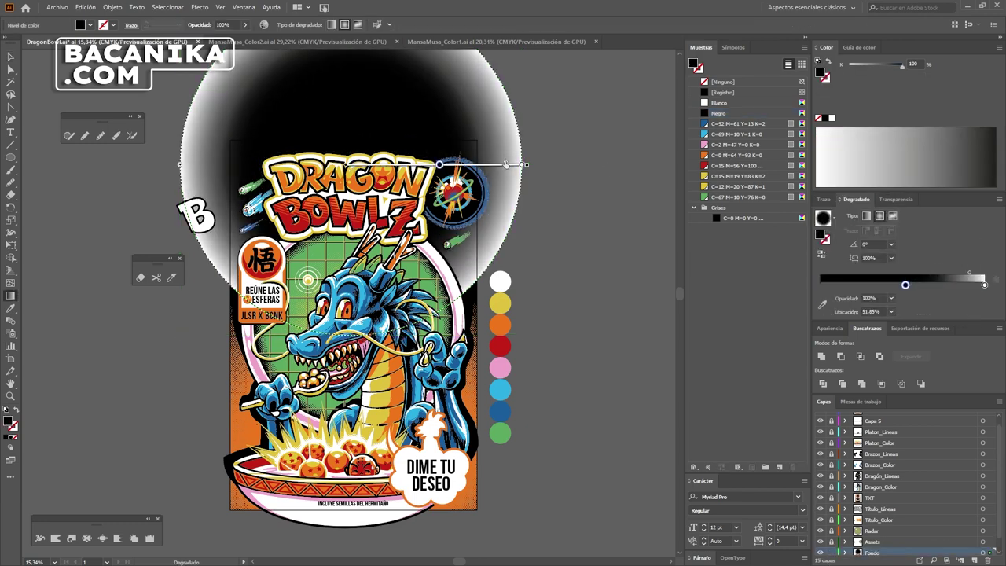
pyautogui.moveTo(512, 163); pyautogui.dragTo(524, 165)
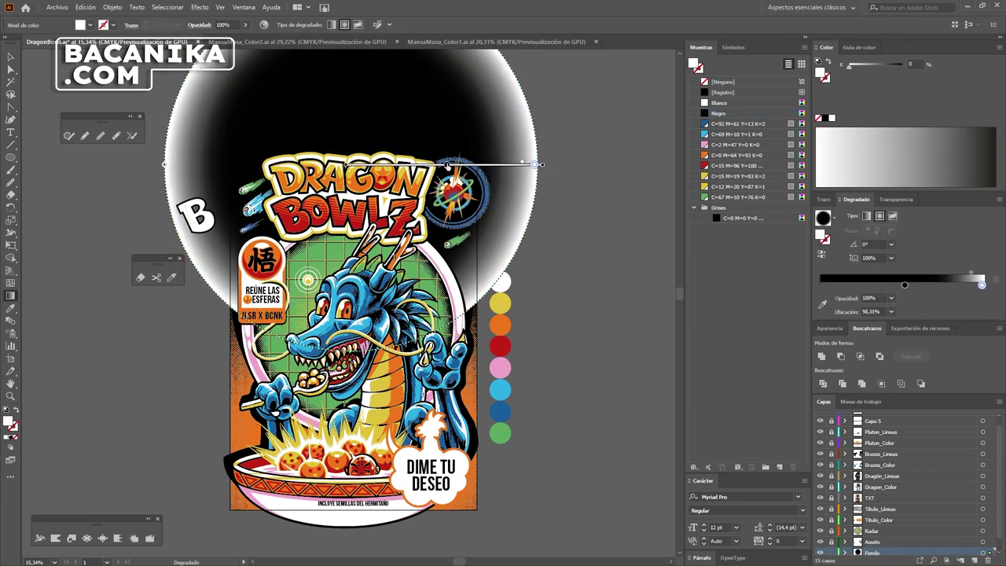